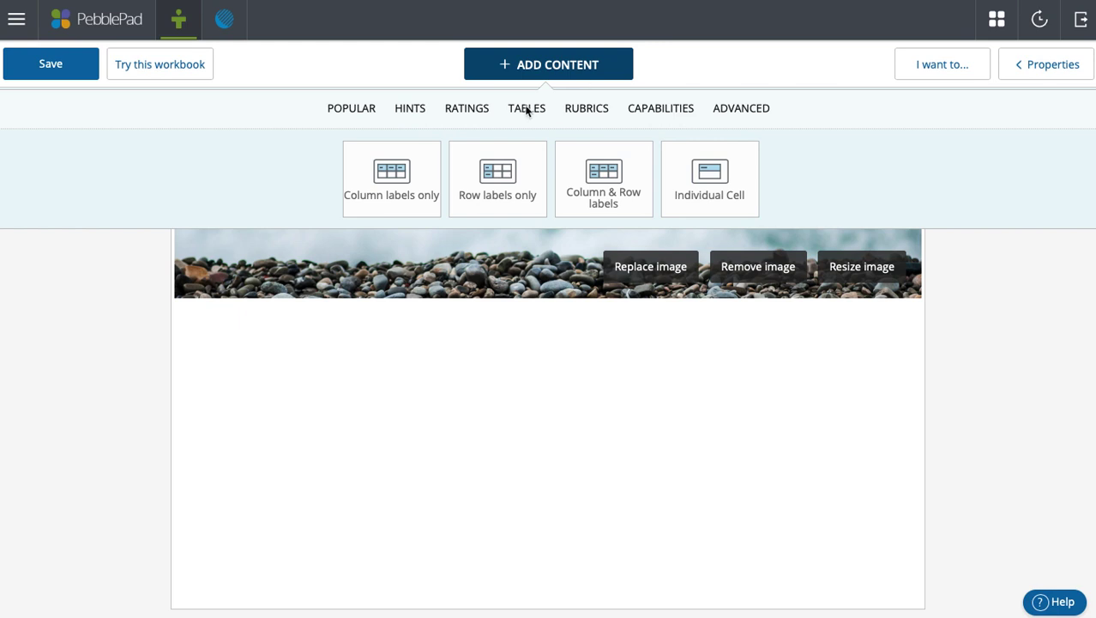
- Choose the 'Column labels only' table from the table content options
click(527, 109)
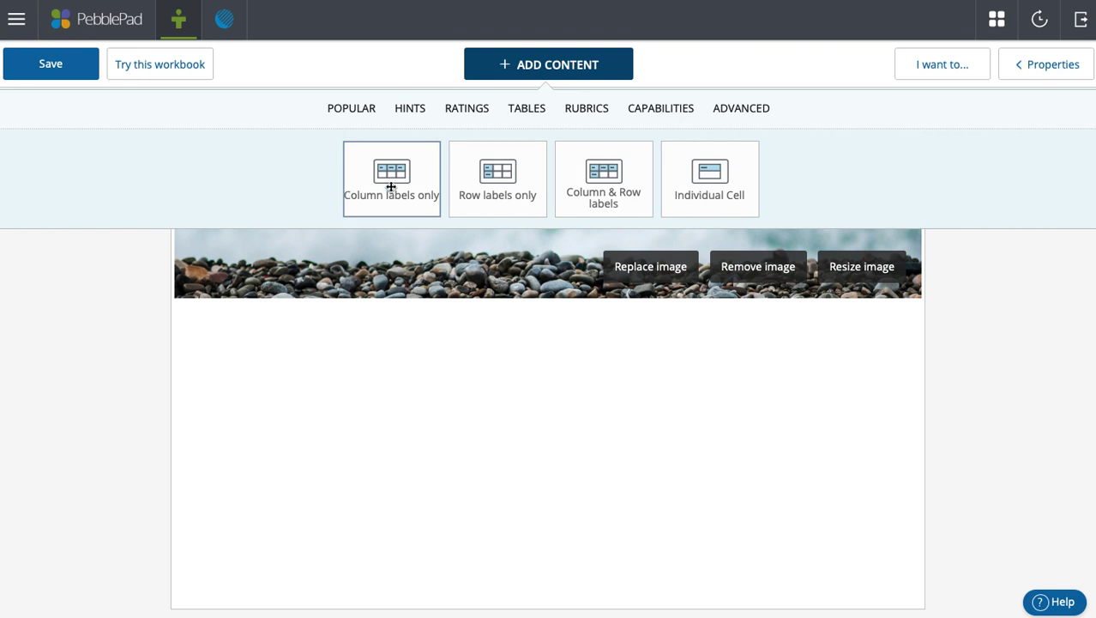
- Place the column-labelled table below the banner and label its columns Date, Event and Supervisor
drag(391, 186, 538, 325)
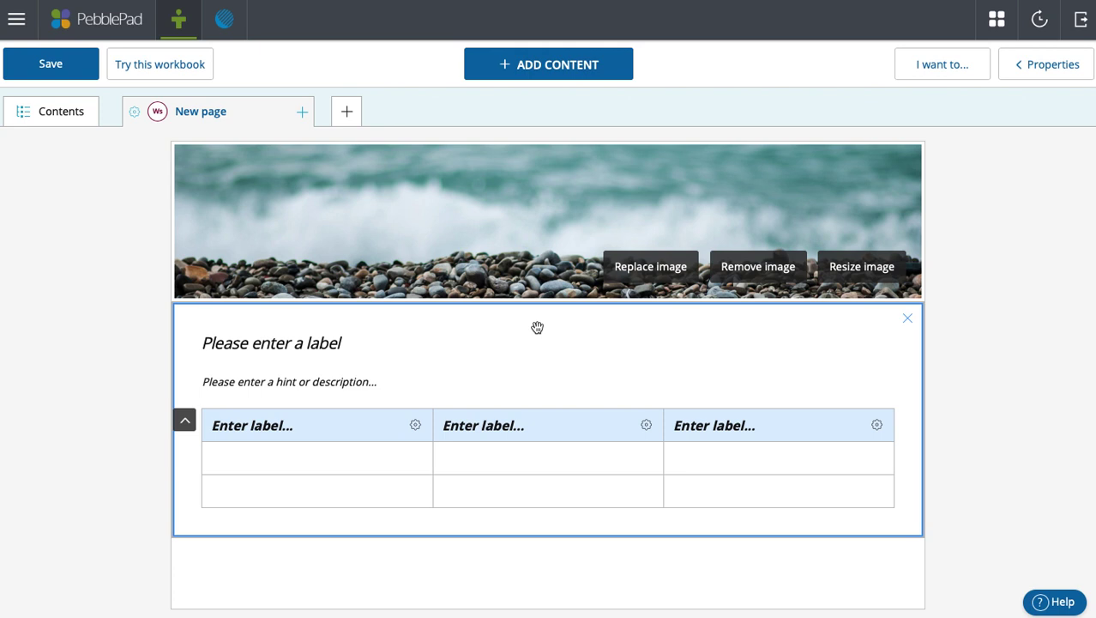
click(257, 424)
text(Date)
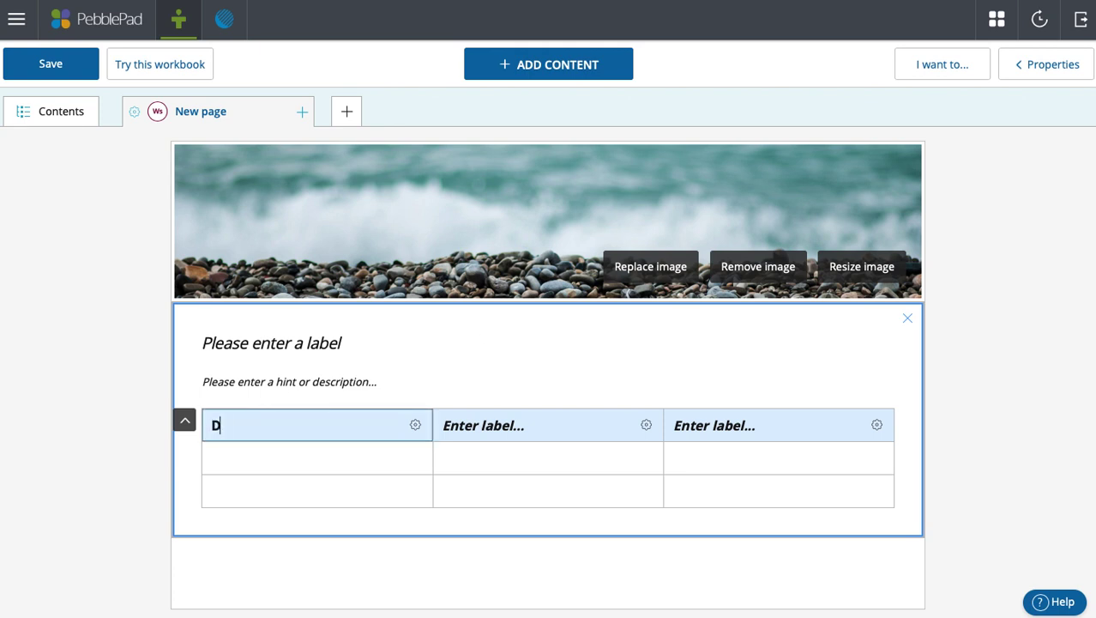
click(580, 424)
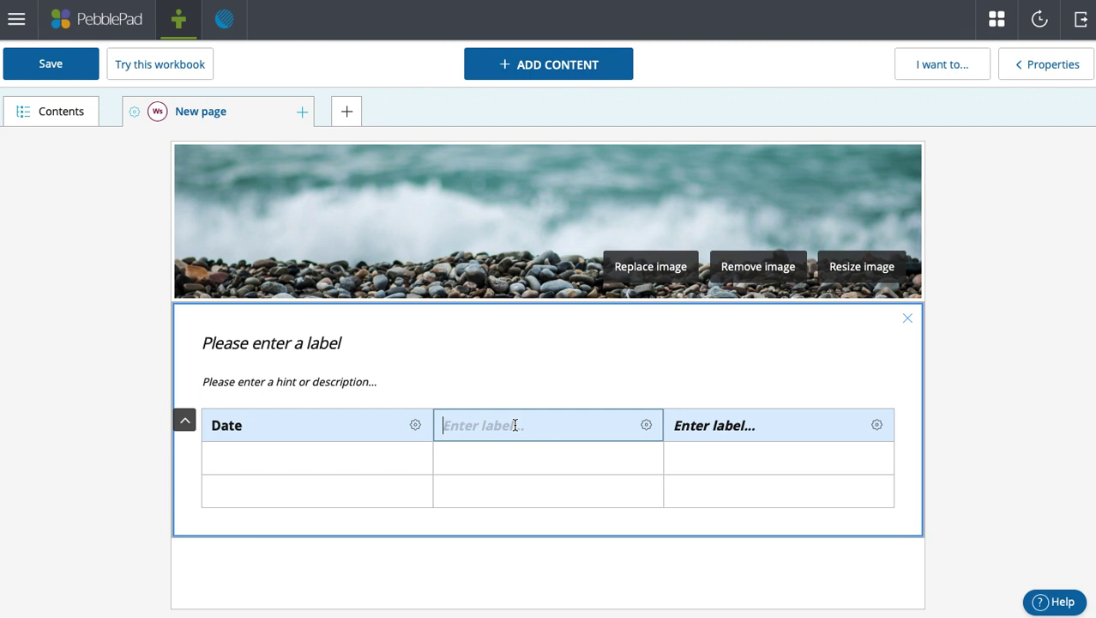
text(Event)
click(705, 429)
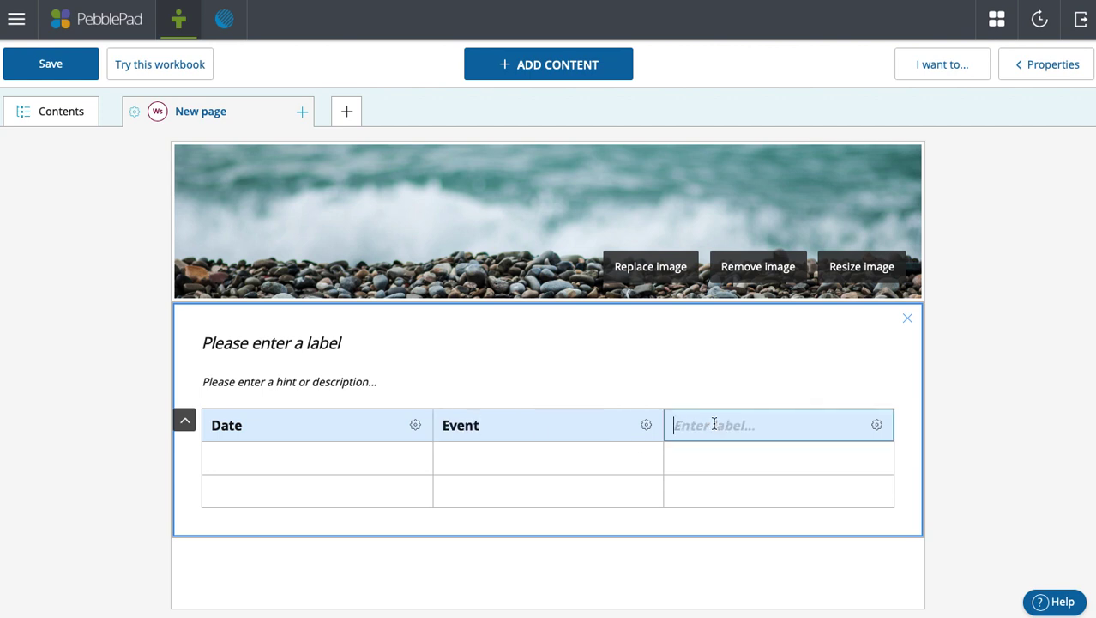
text(Supervisor)
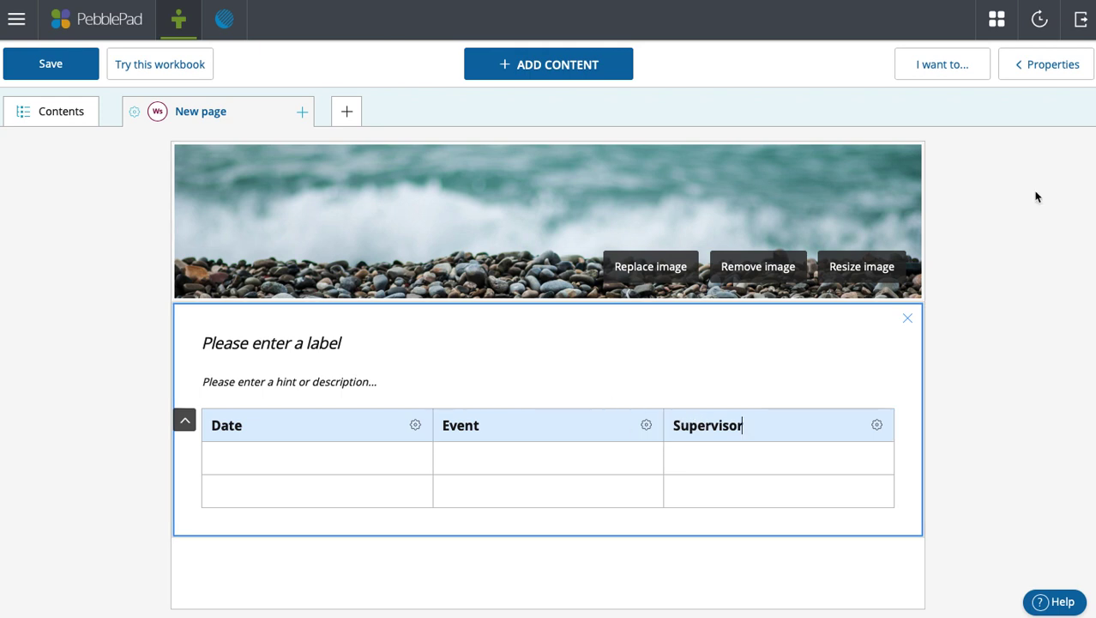
- In table properties, try the Columns/Rows +/− buttons, then enable 'Use repeating rows' with 3 columns
click(1051, 74)
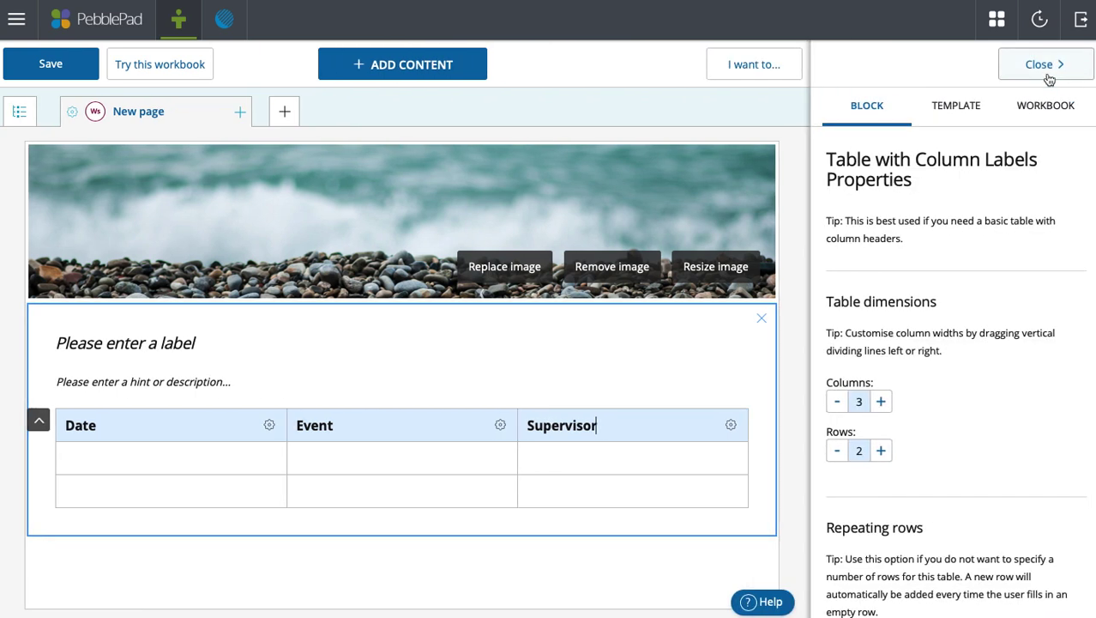
scroll(1028, 404, down, 1)
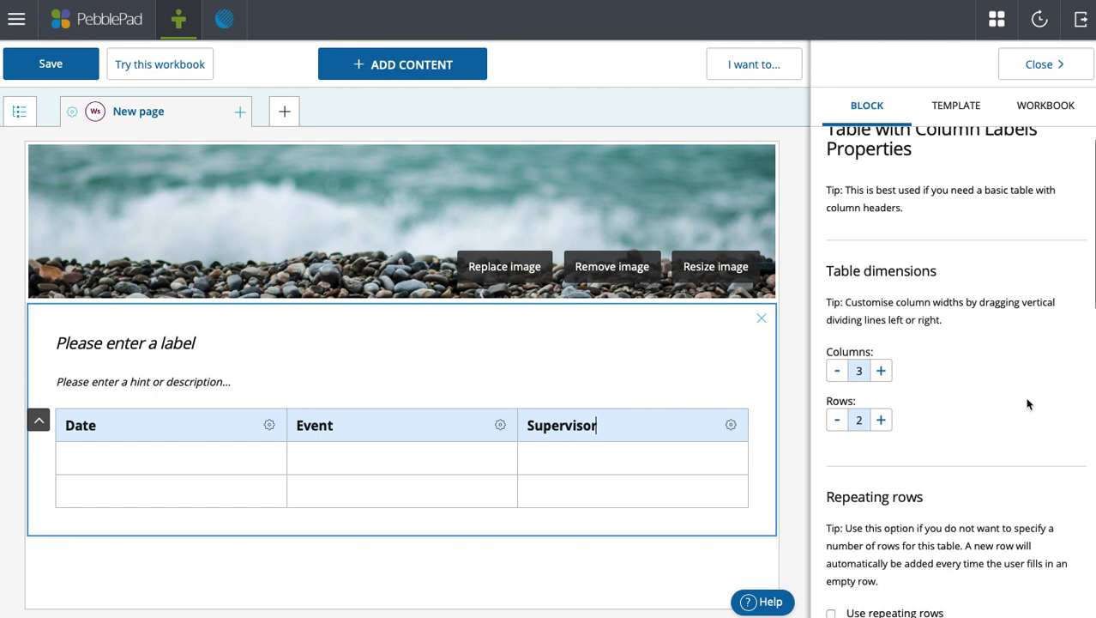
click(880, 362)
click(879, 362)
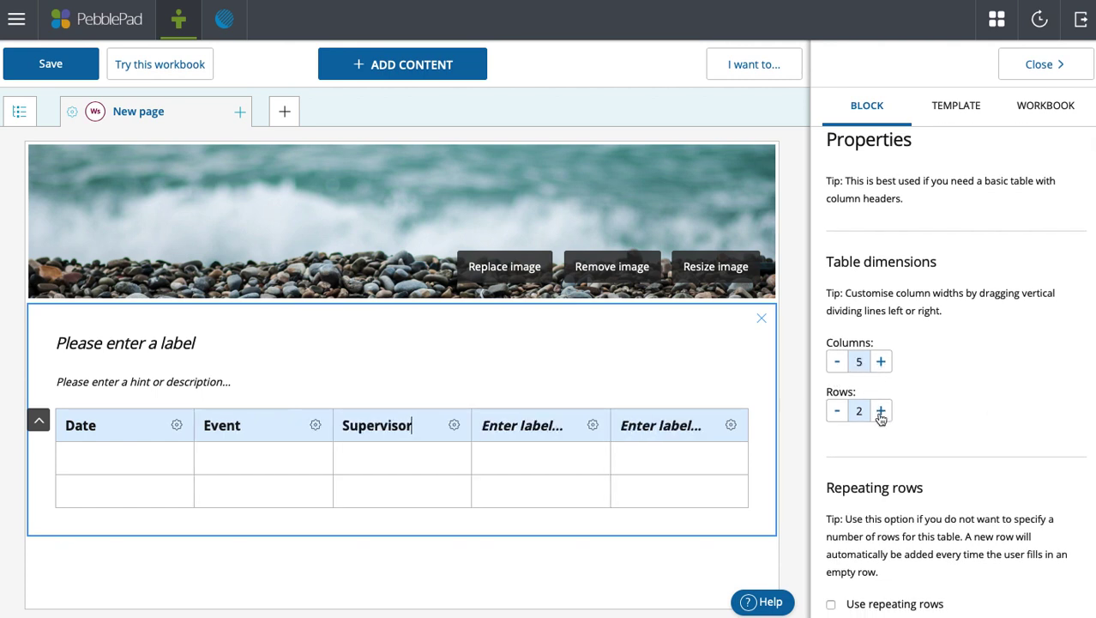
click(881, 412)
click(838, 411)
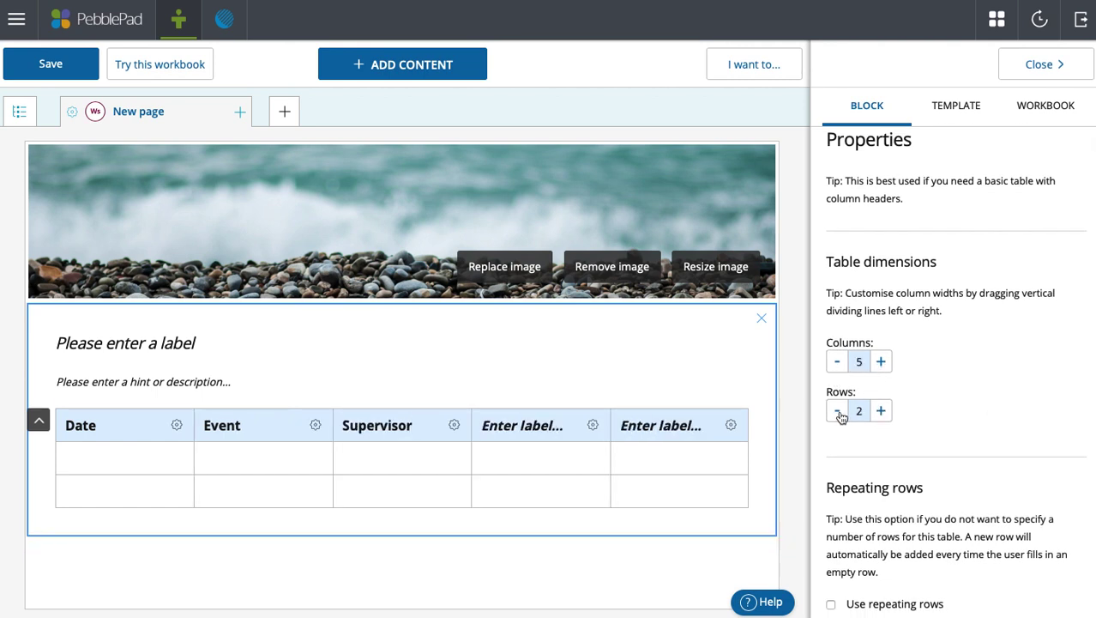
click(837, 362)
click(837, 362)
scroll(952, 369, down, 4)
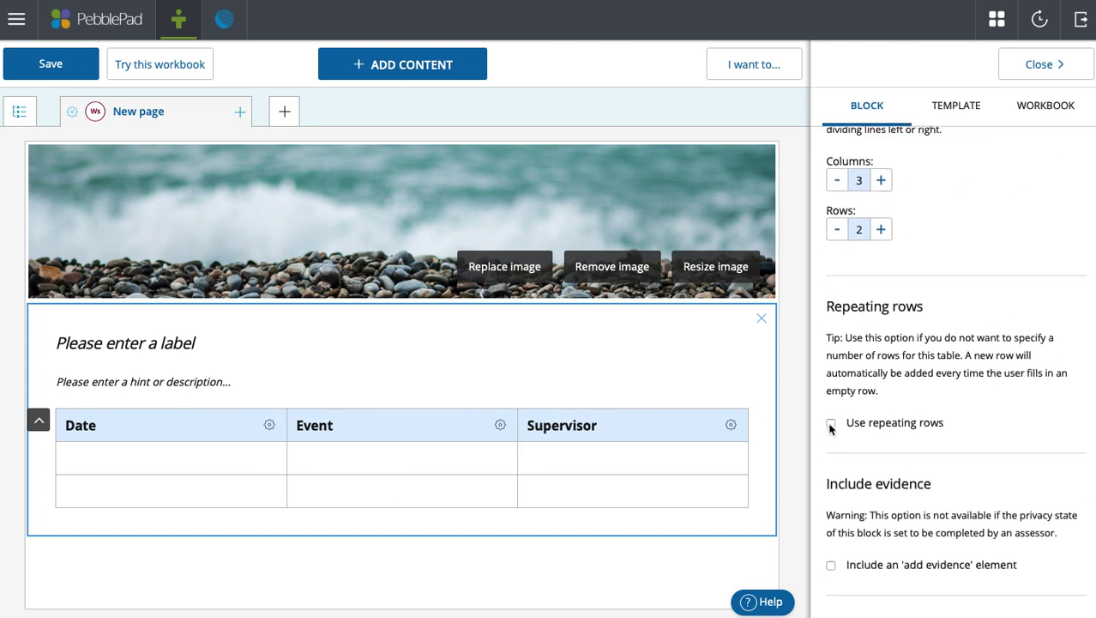
click(830, 424)
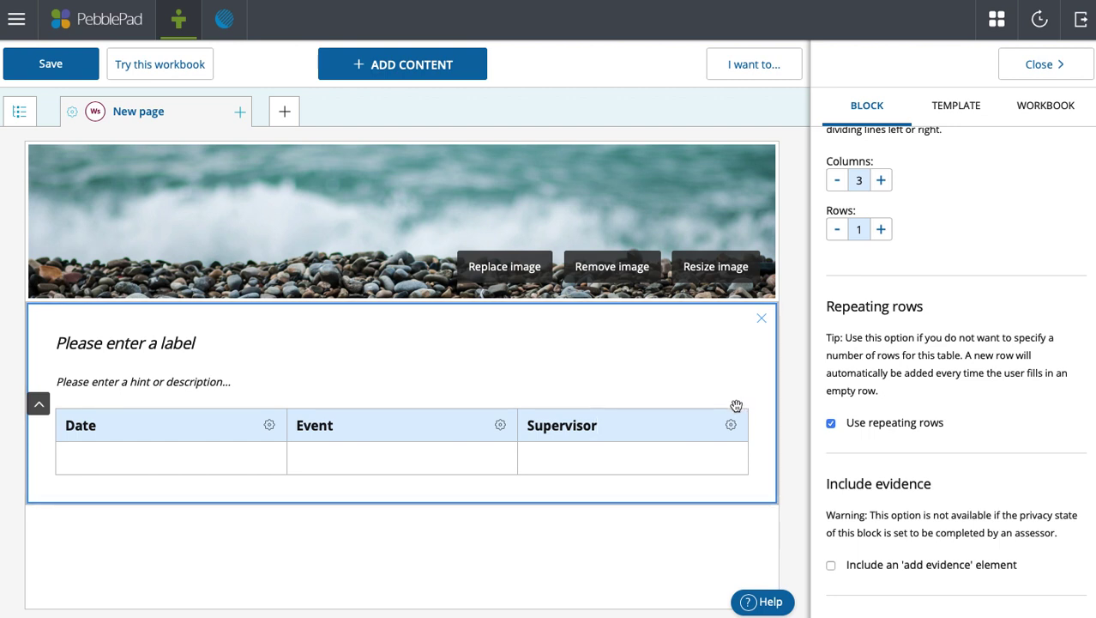
- Add a second table with column and row labels and start editing its title
click(401, 69)
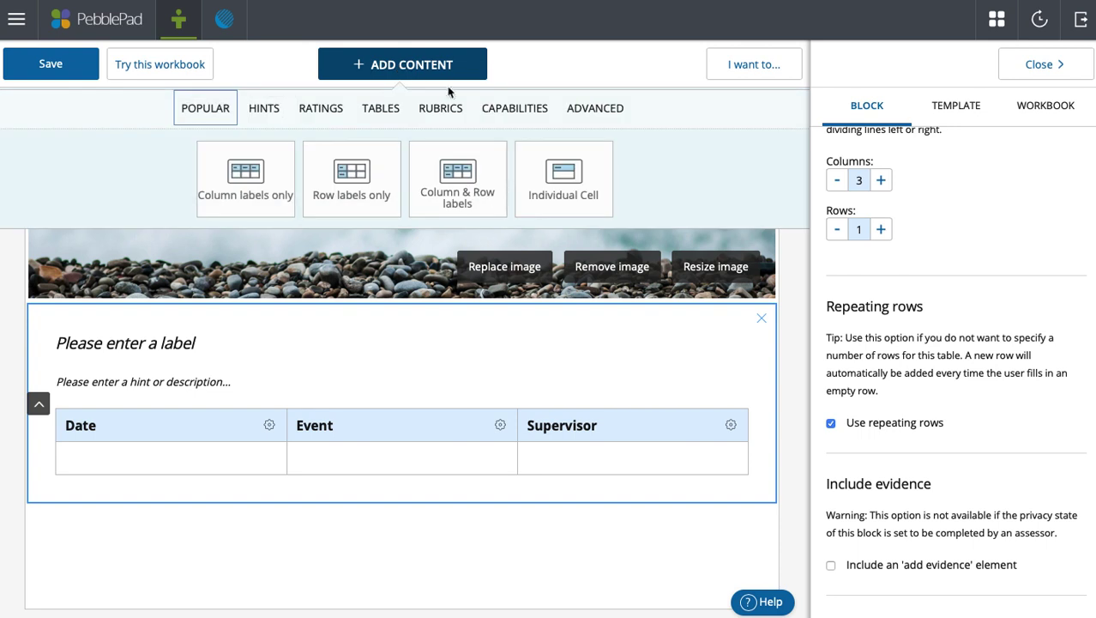
click(453, 185)
scroll(522, 379, down, 3)
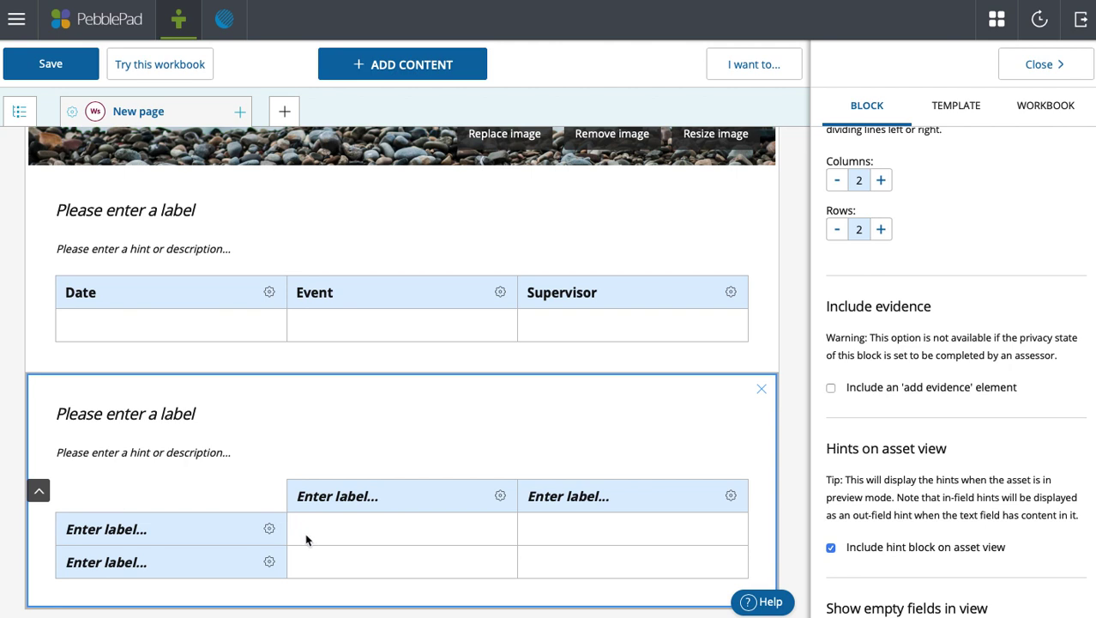
click(174, 415)
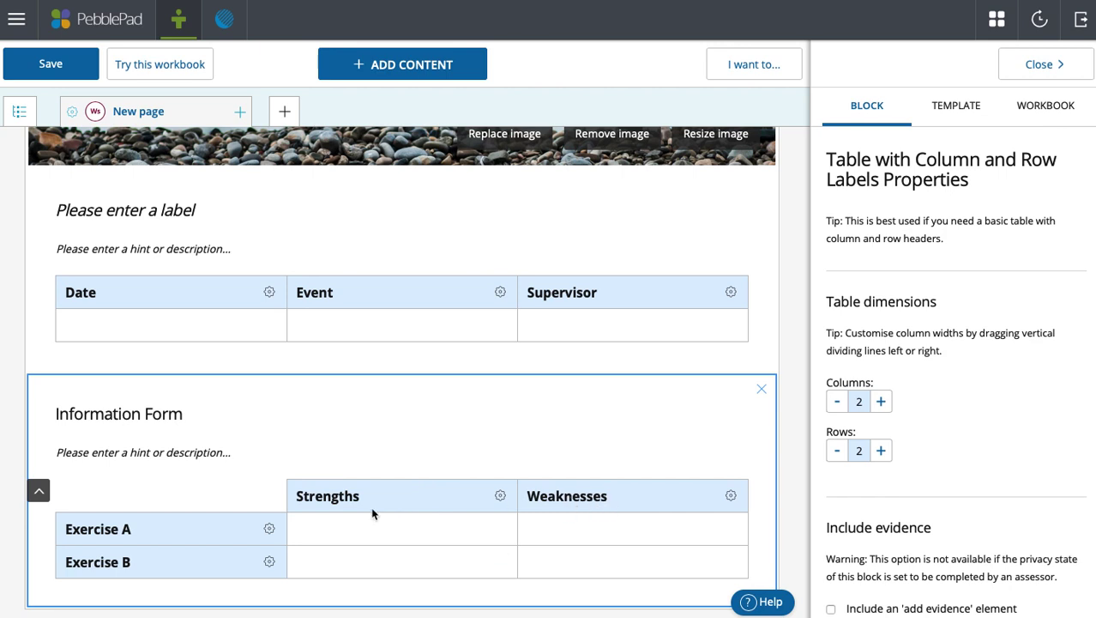
- Insert a new row after the Exercise B row
click(272, 566)
click(270, 564)
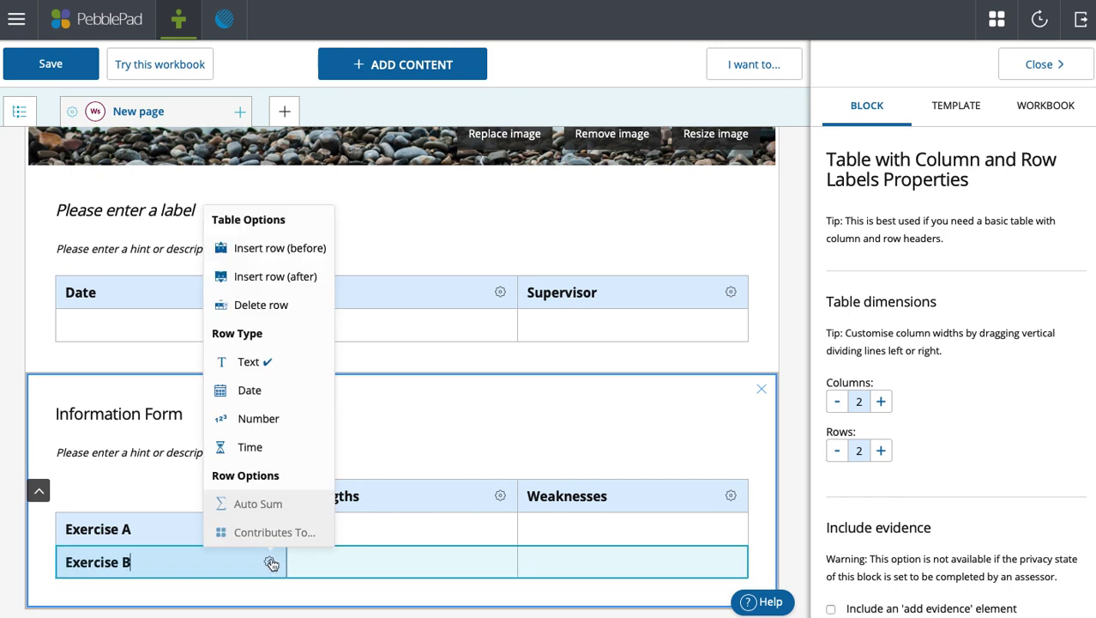
click(305, 276)
scroll(429, 429, down, 1)
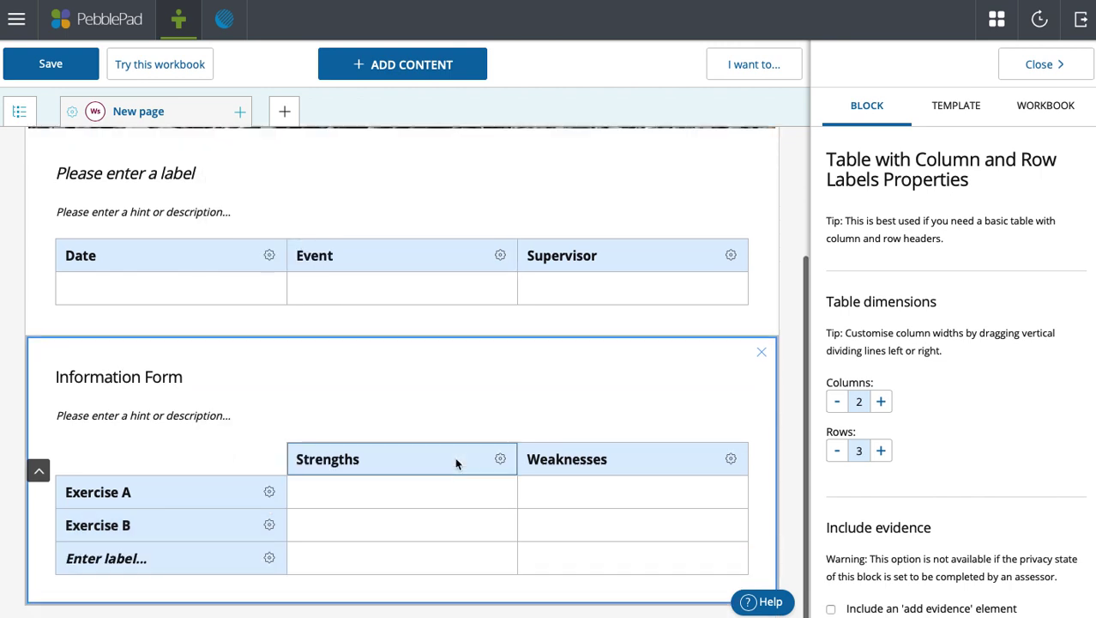
- Insert a column before Strengths and add columns and rows until the table is 5 by 5
click(501, 463)
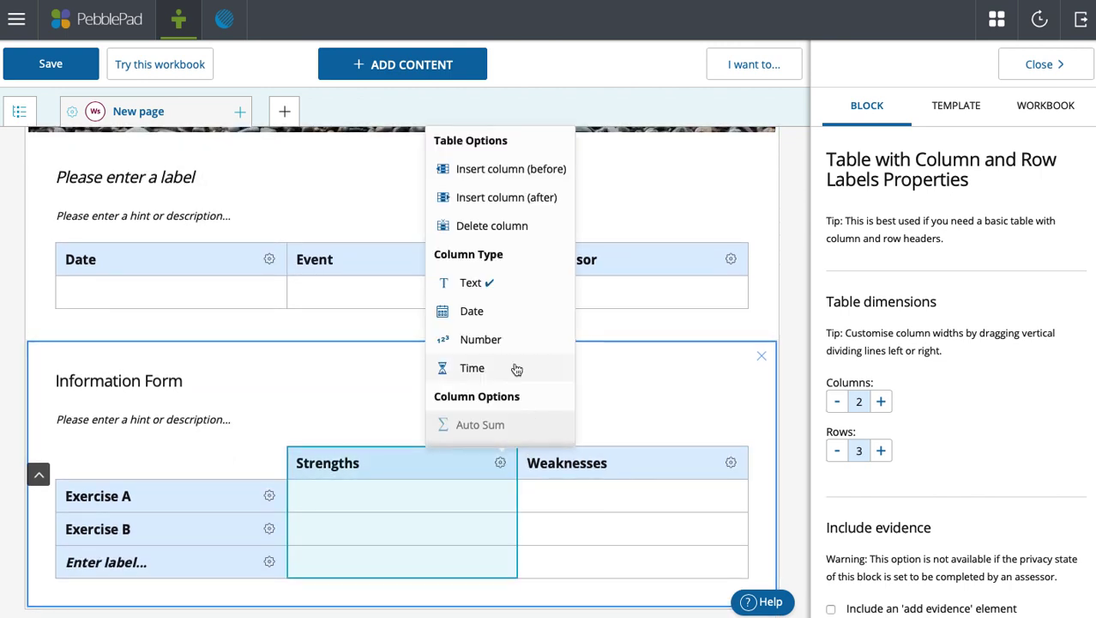
click(547, 169)
click(882, 402)
click(882, 403)
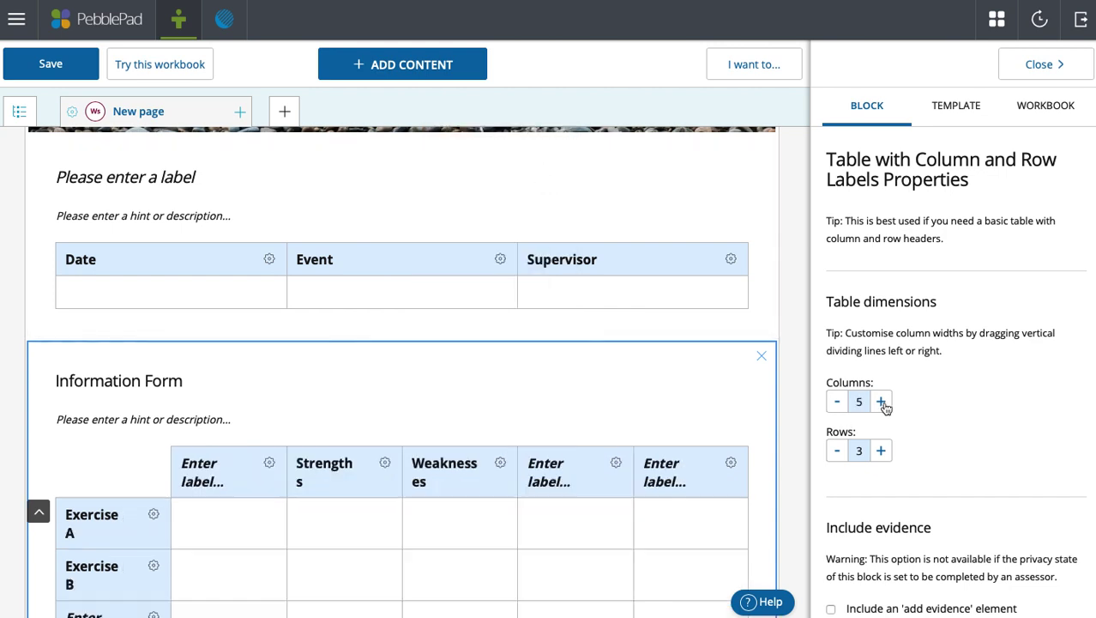
click(881, 450)
click(881, 450)
scroll(999, 409, down, 3)
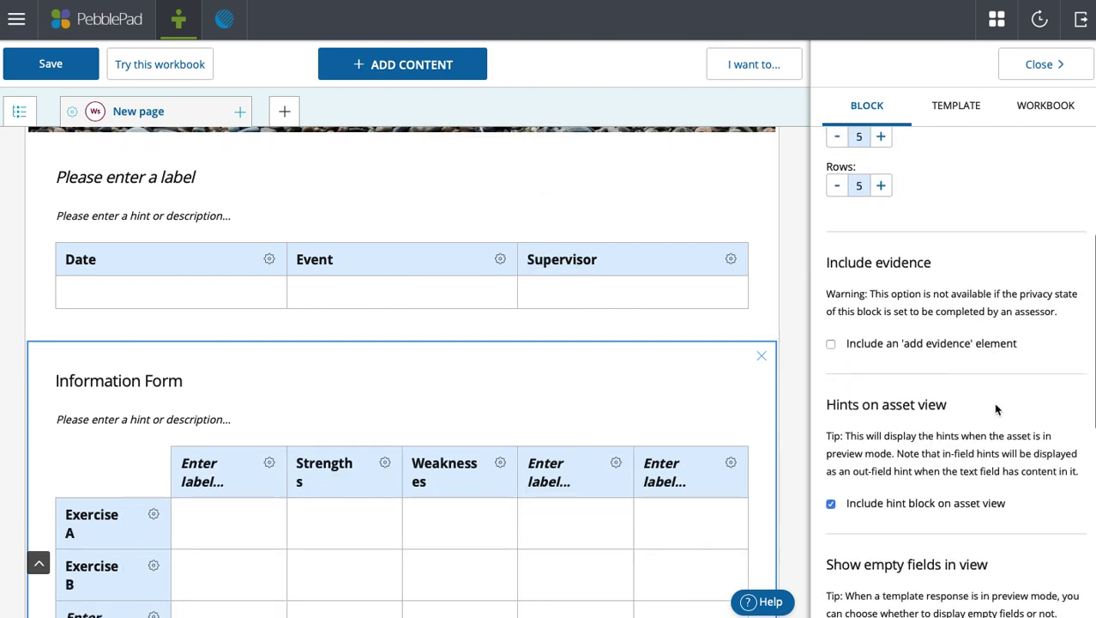
scroll(562, 508, down, 2)
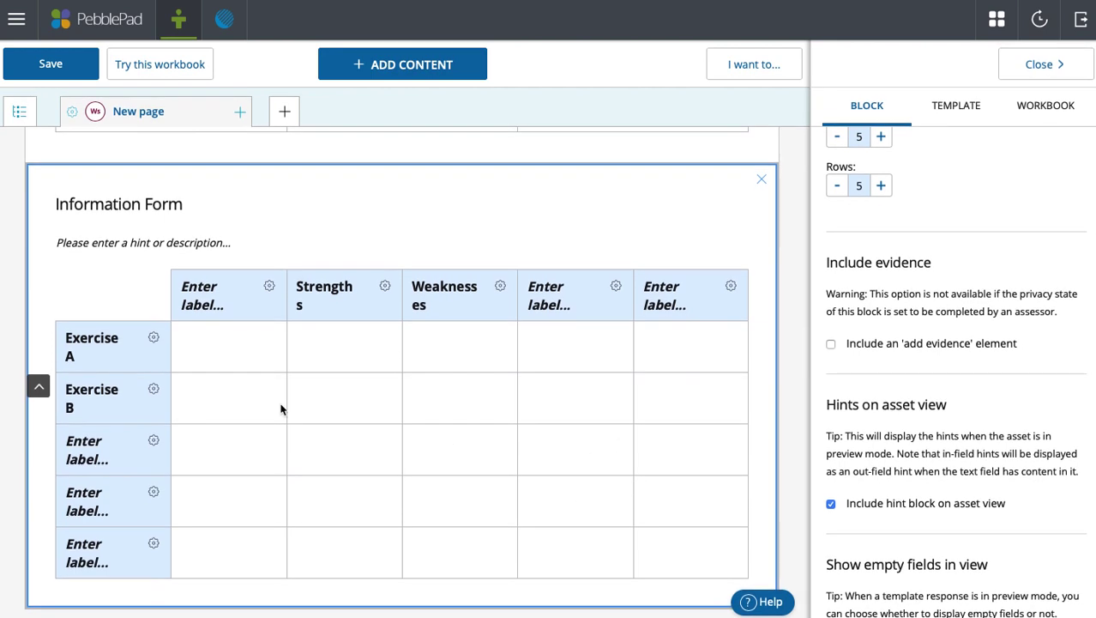
click(152, 203)
drag(182, 204, 55, 204)
click(214, 206)
click(170, 235)
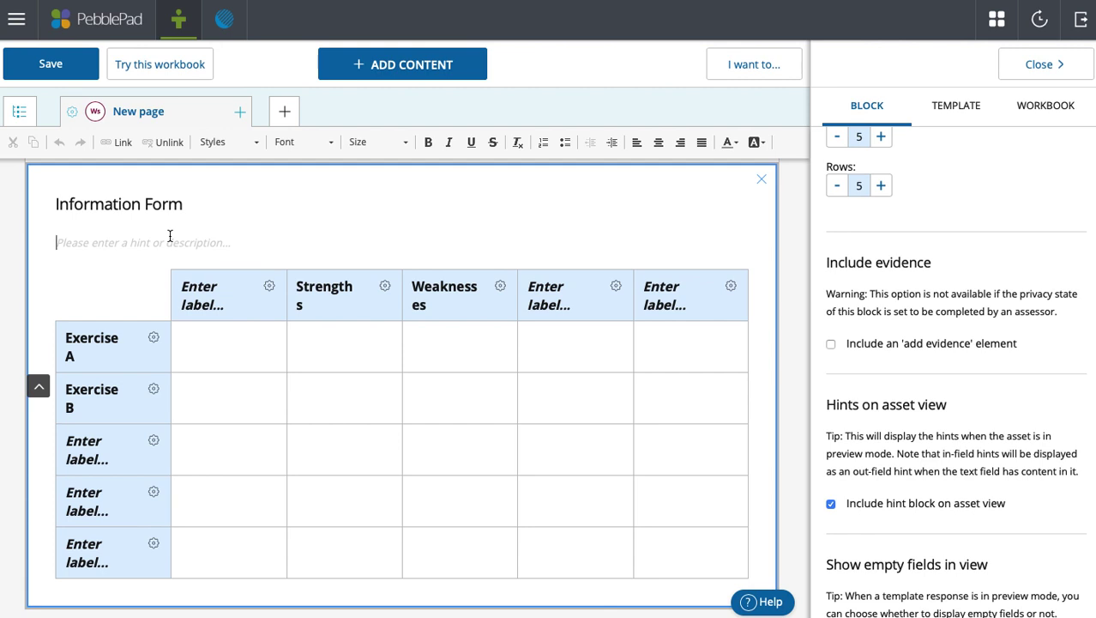
scroll(979, 307, up, 3)
scroll(978, 309, down, 4)
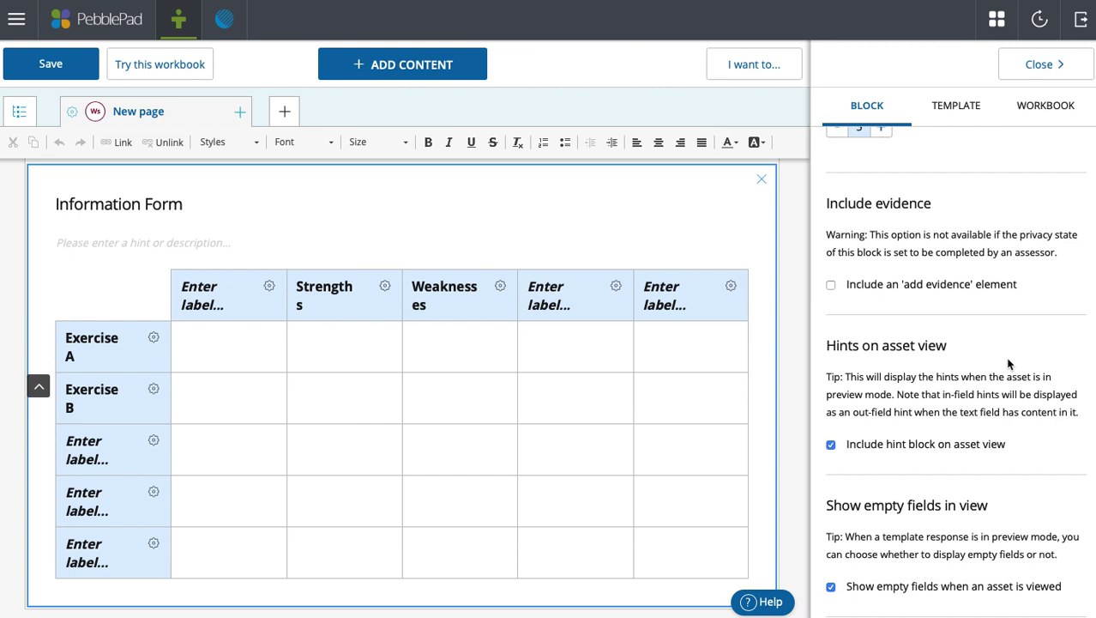
scroll(1007, 343, down, 3)
scroll(1009, 361, up, 2)
scroll(1008, 367, down, 3)
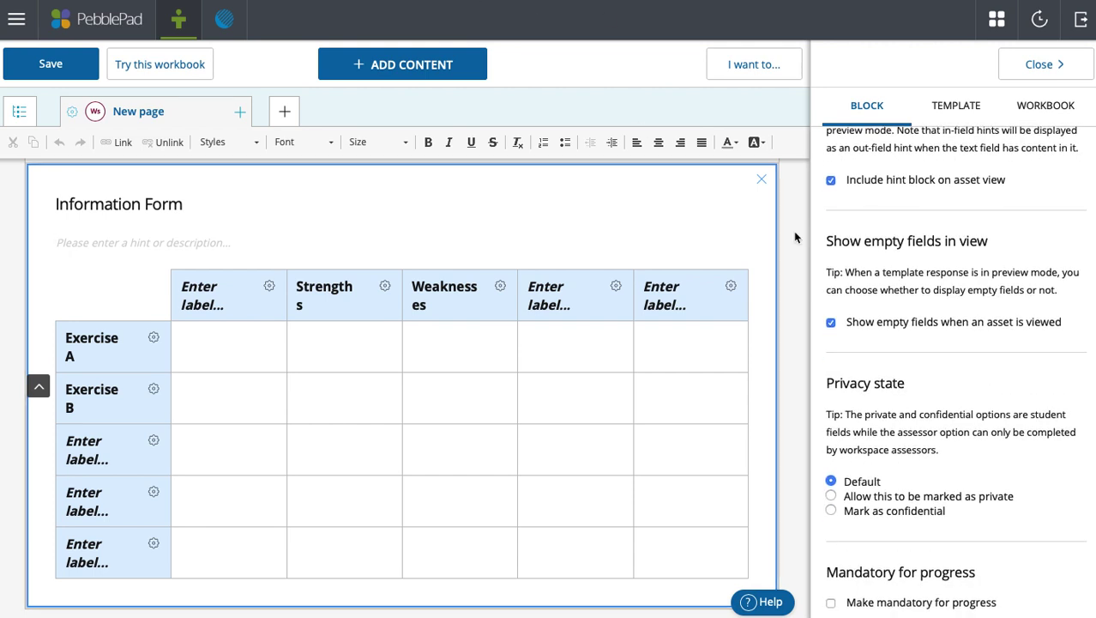
scroll(927, 264, up, 1)
scroll(926, 265, up, 1)
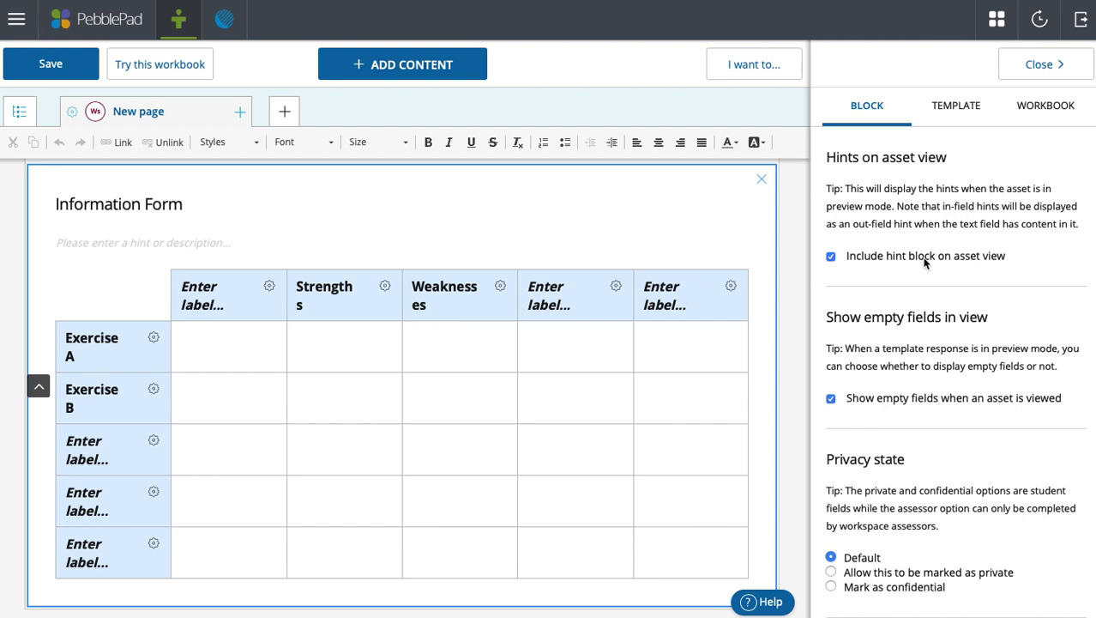
click(660, 43)
scroll(1069, 219, up, 3)
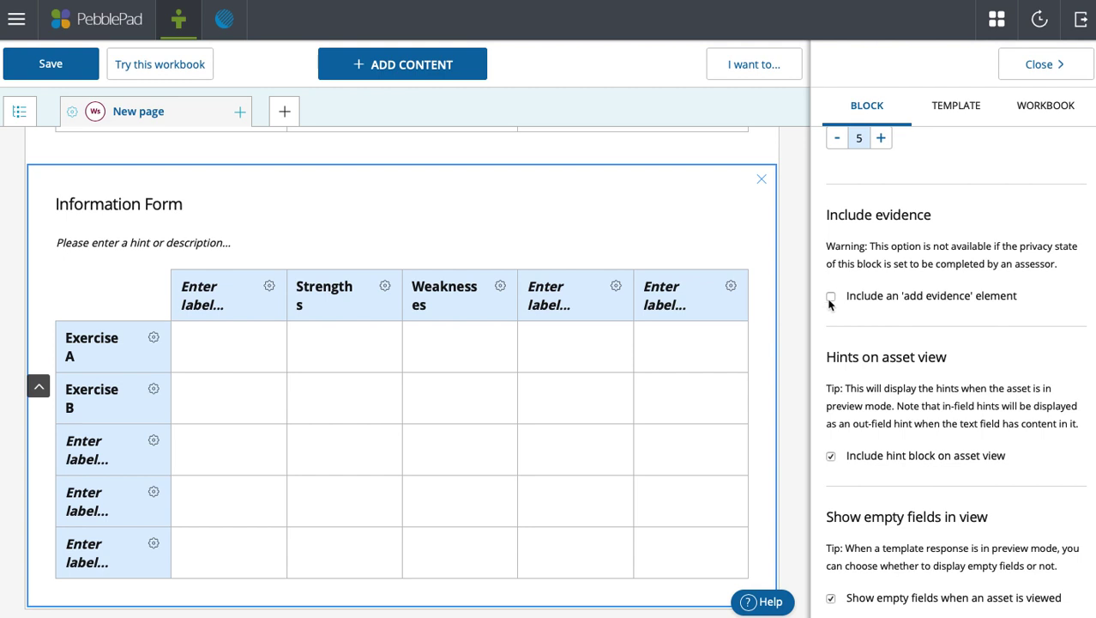
- Tick 'Include an add evidence element' for the Information Form block
click(828, 298)
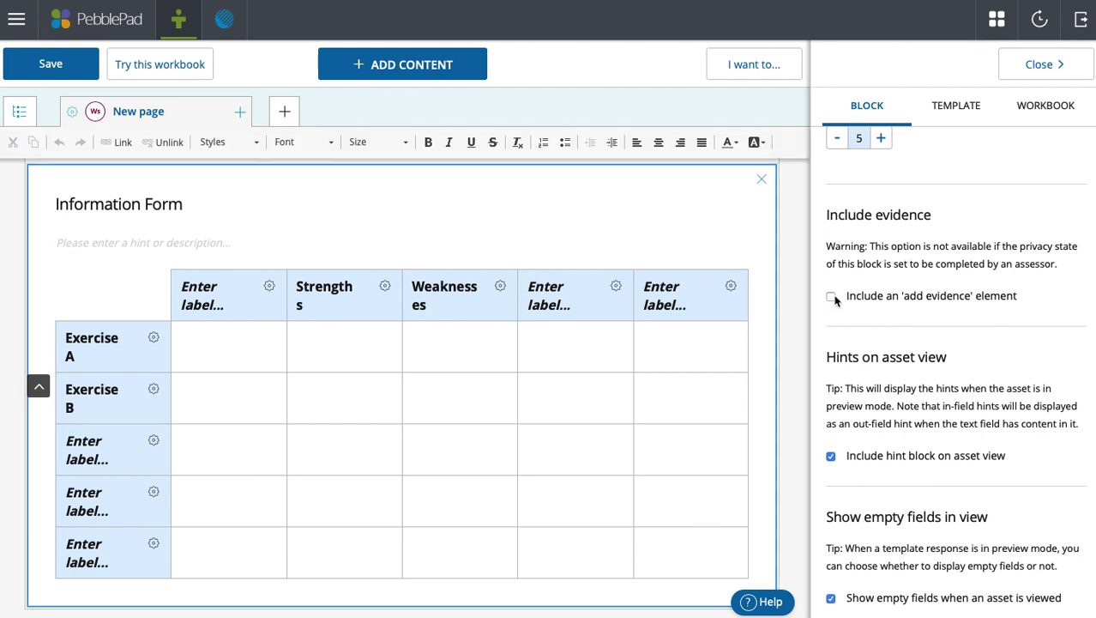
click(831, 296)
scroll(580, 416, down, 2)
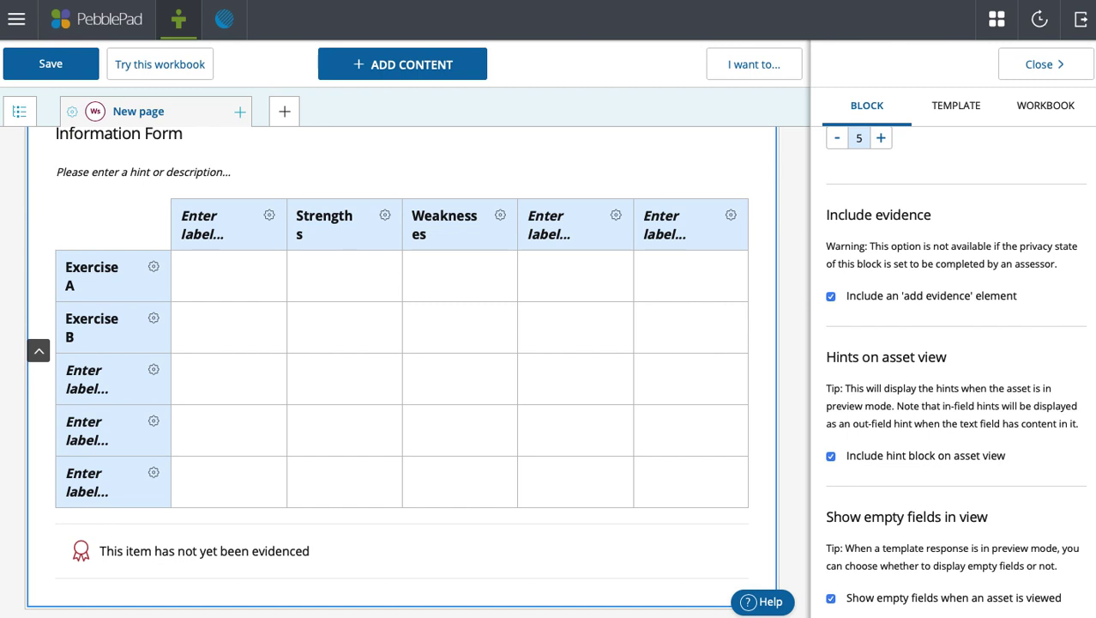
- Untick 'Include hint block on asset view' and place the caret in the hint field under the title
scroll(952, 369, down, 3)
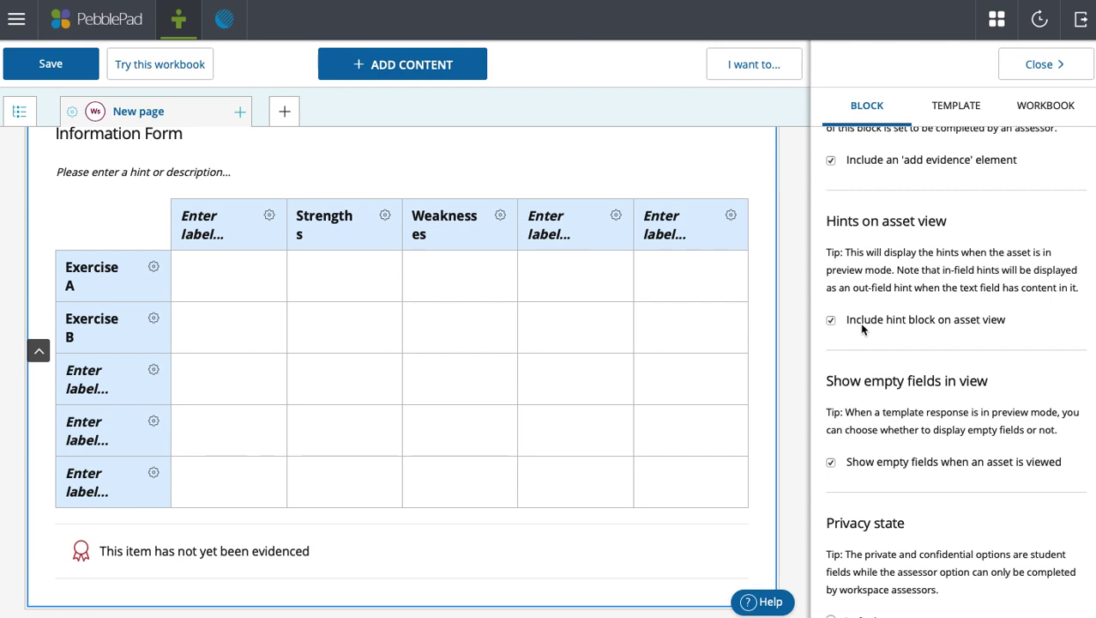
click(159, 172)
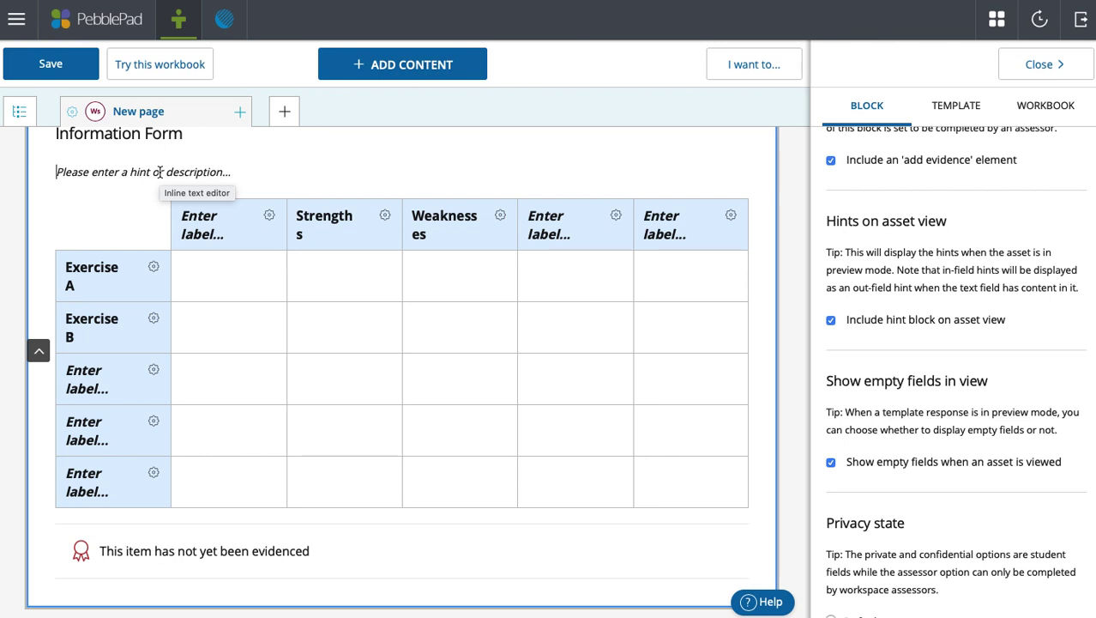
click(160, 172)
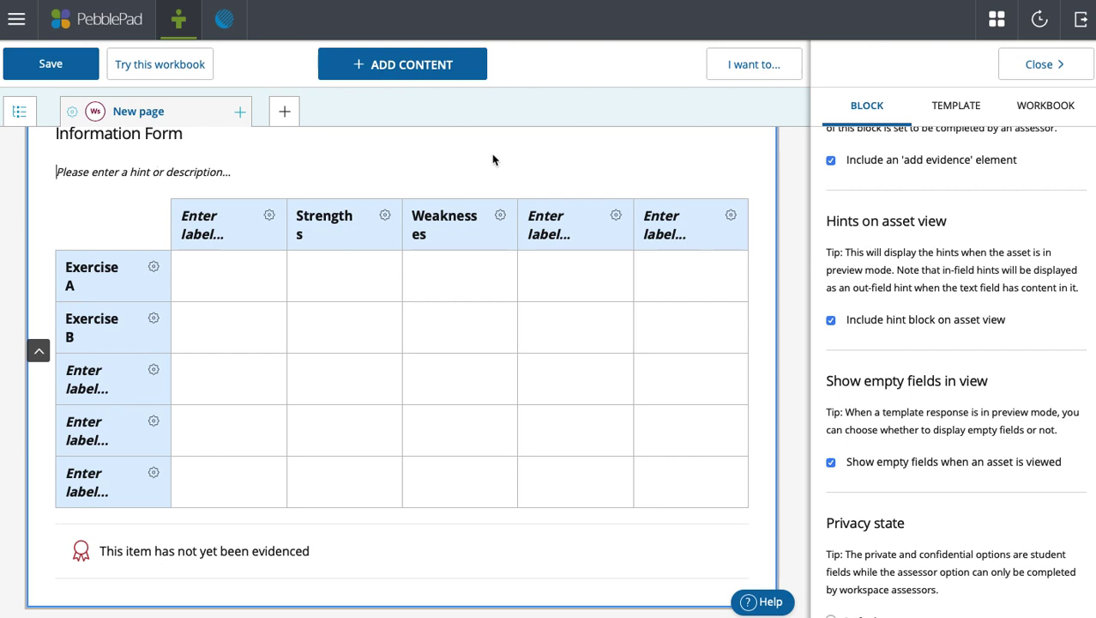
click(830, 321)
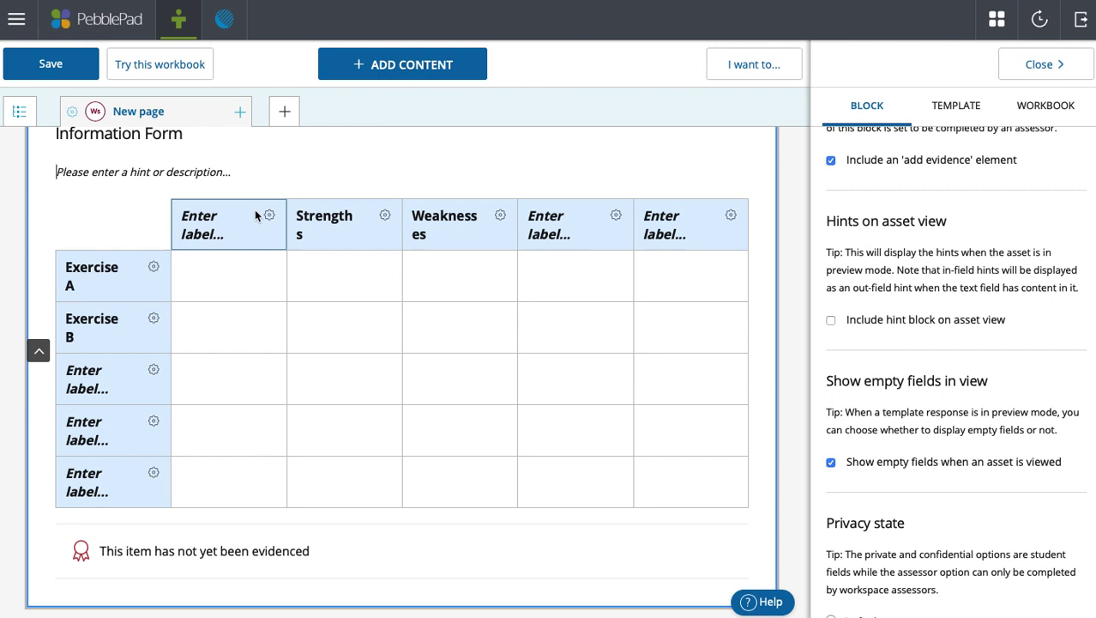
click(189, 175)
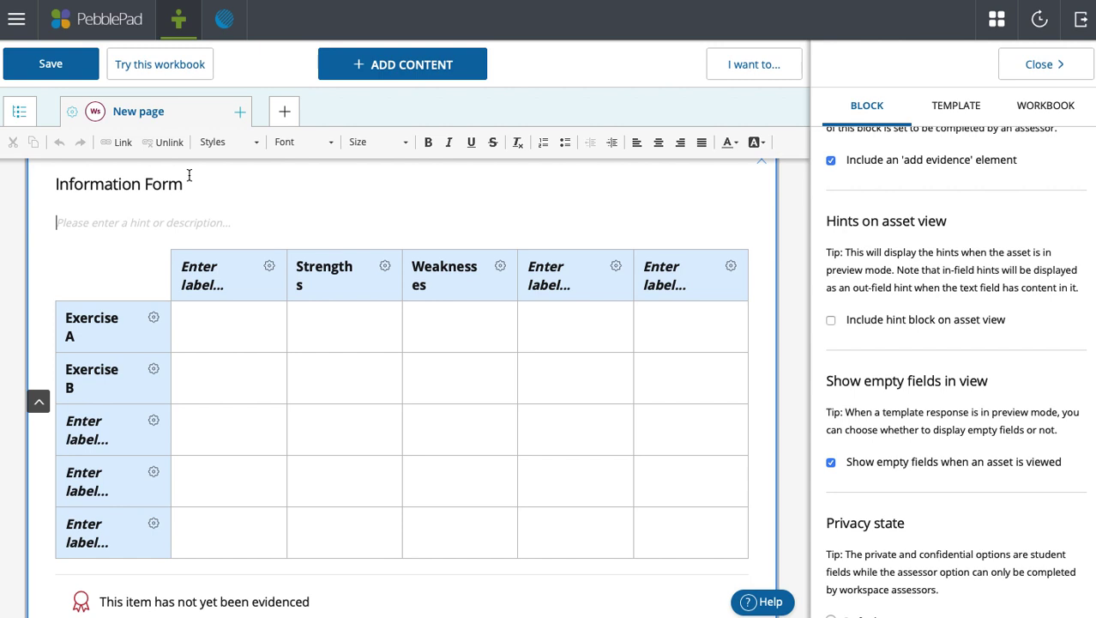
- Enter 'Instructions:' as the Information Form's hint text
text(I)
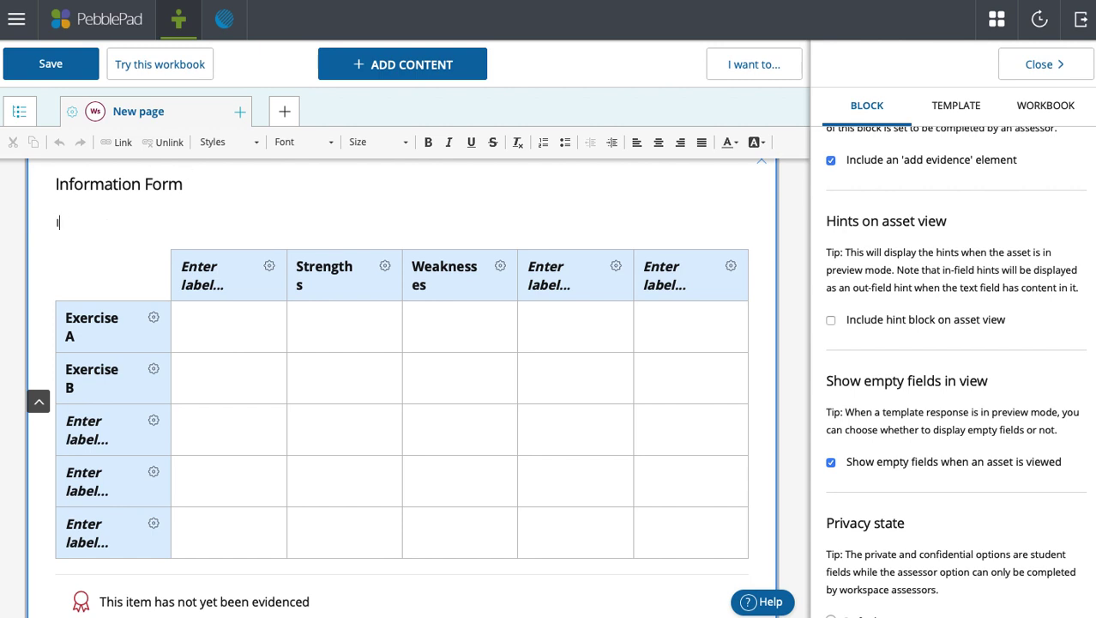
text(nstructions:)
click(832, 324)
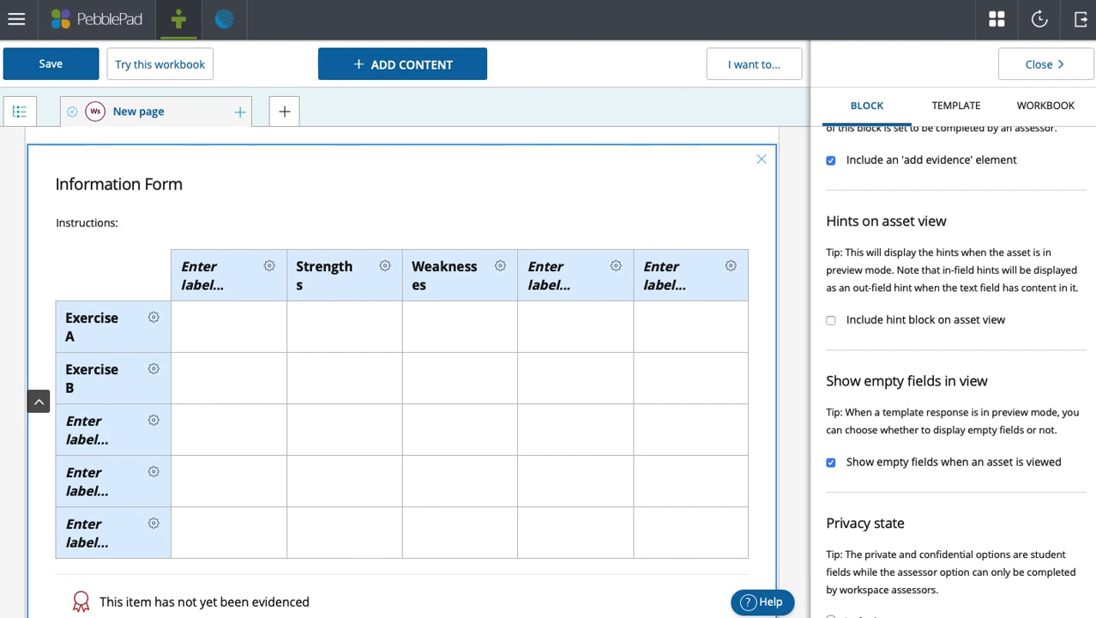
- Untick 'Show empty fields when an asset is viewed' in the Block panel
scroll(816, 320, down, 3)
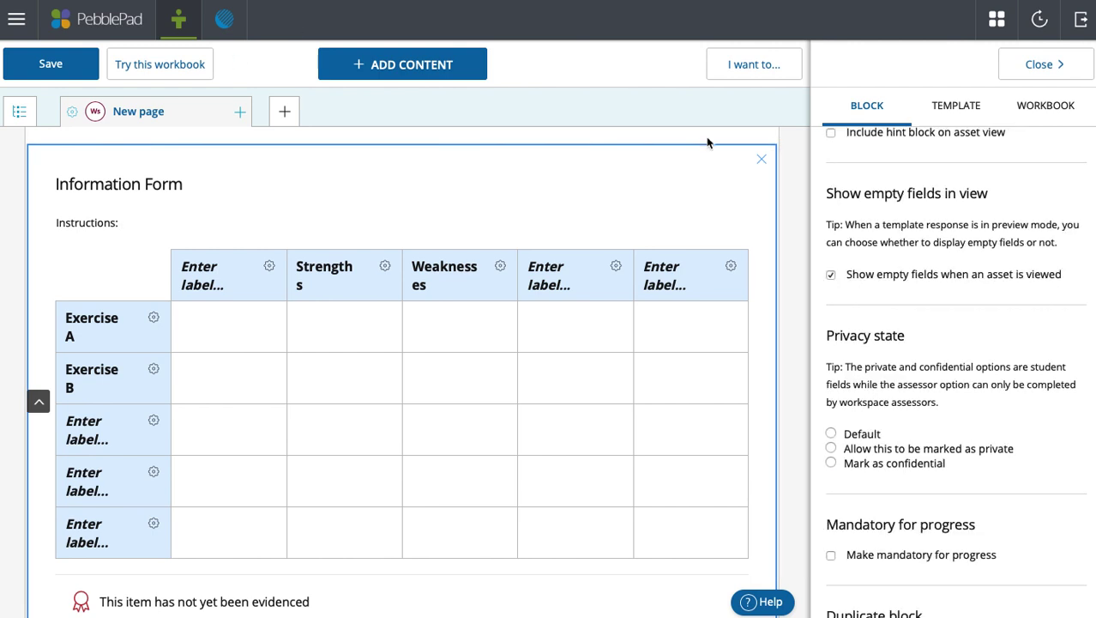
click(831, 276)
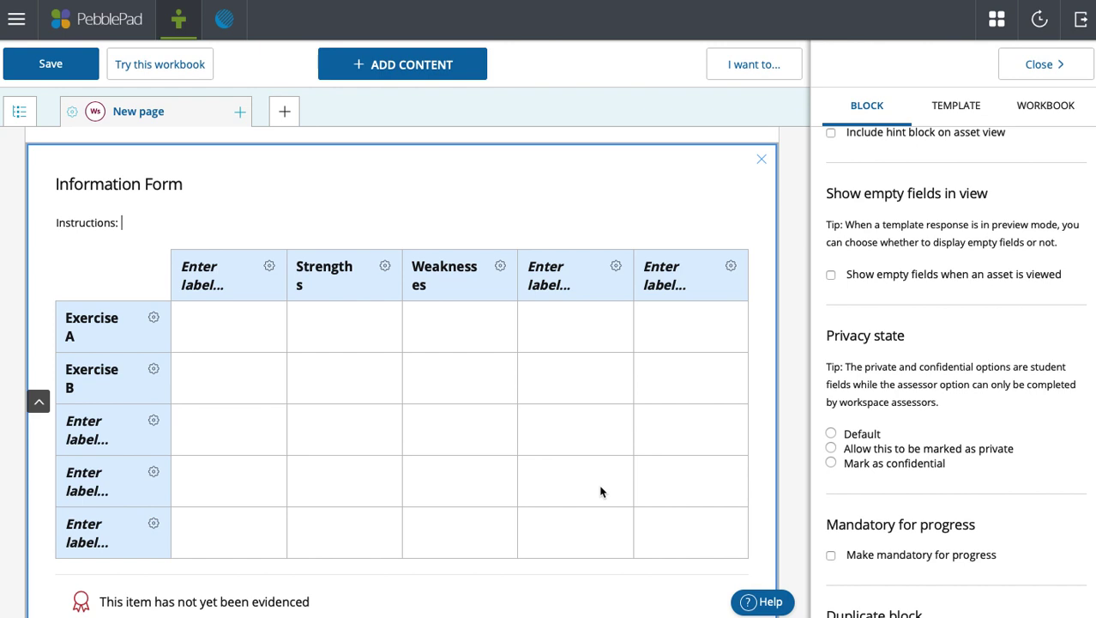
scroll(908, 396, up, 2)
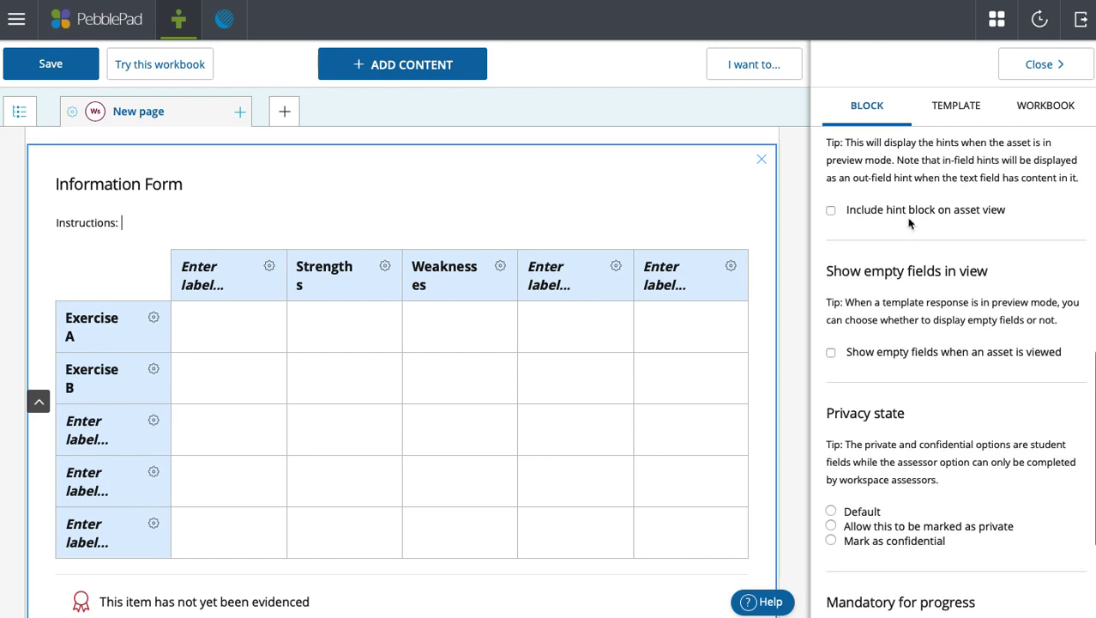
scroll(907, 220, up, 1)
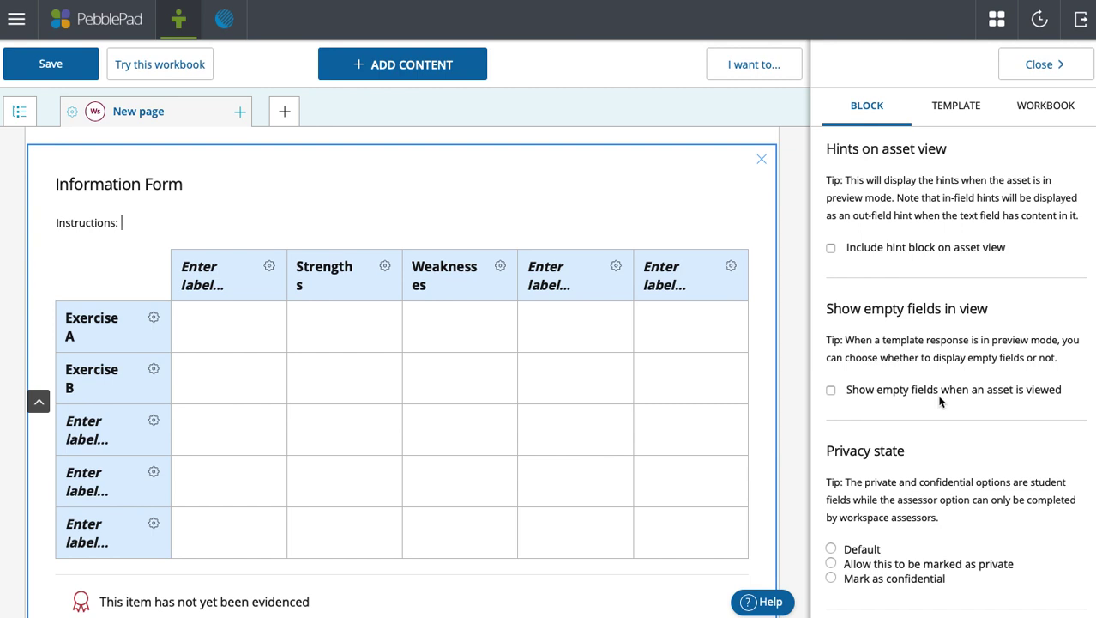
scroll(938, 401, down, 1)
- Browse the Ratings and Popular content types, then add a Radio Button block below Information Form
click(446, 73)
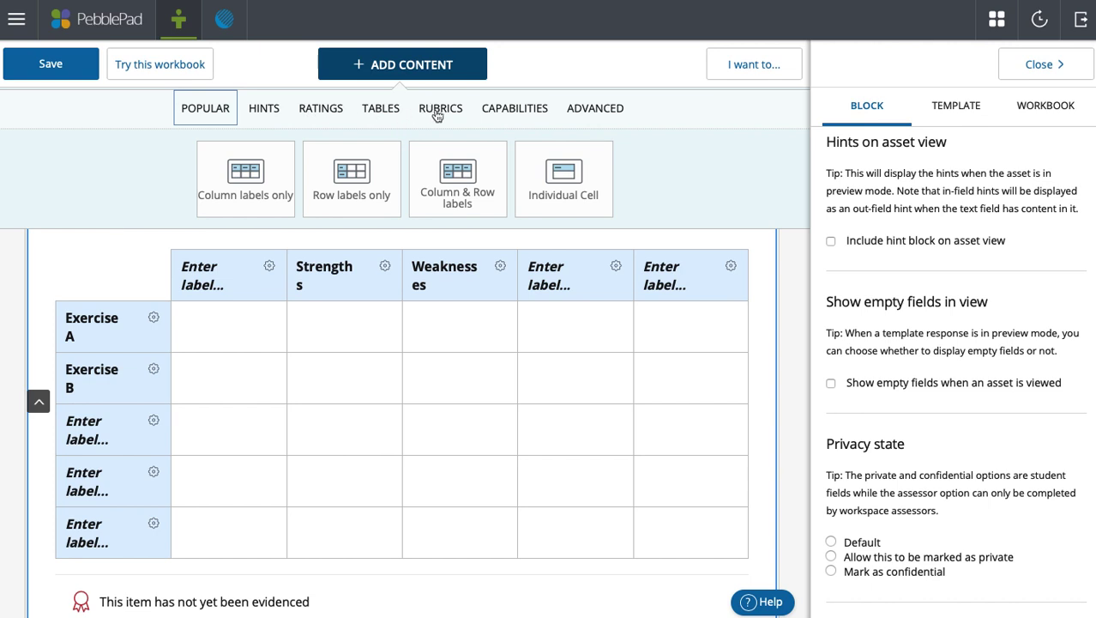
click(321, 111)
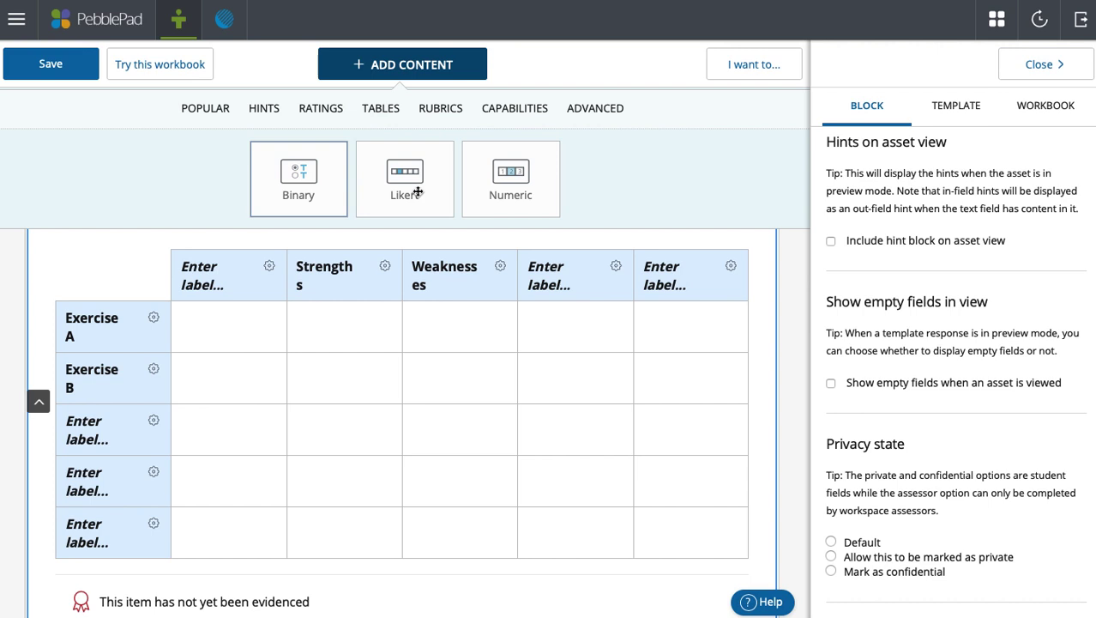
click(221, 103)
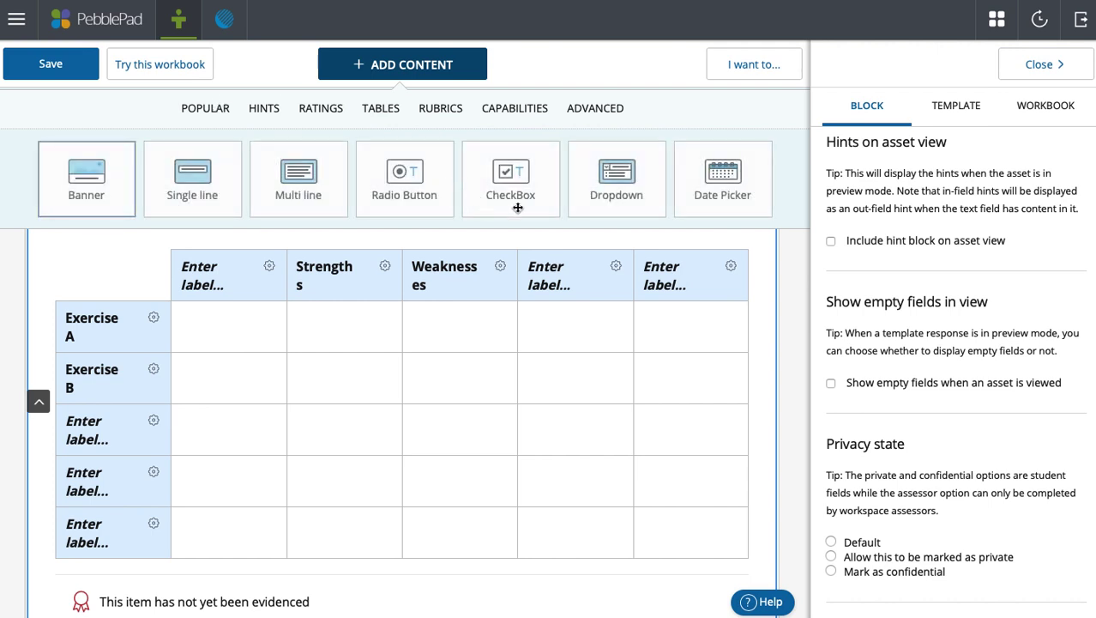
click(927, 384)
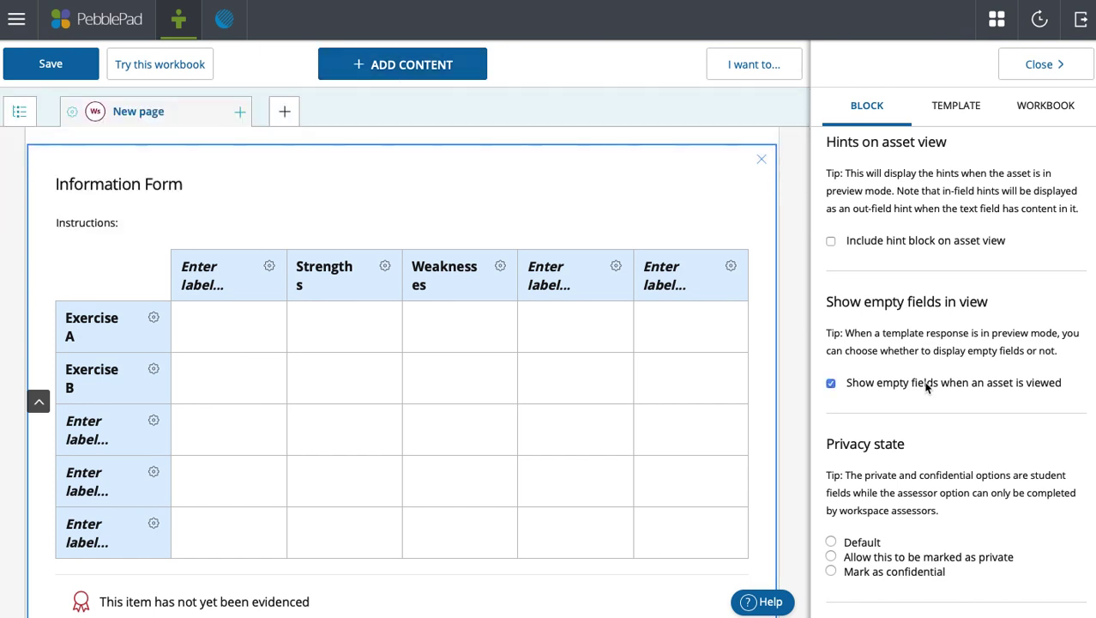
click(927, 387)
click(396, 67)
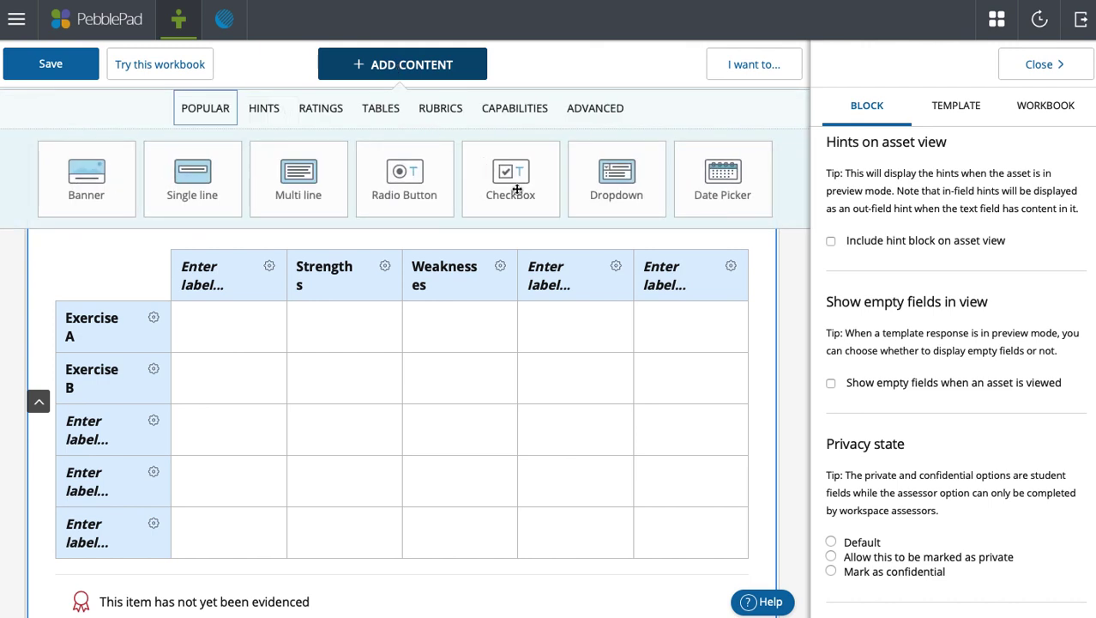
click(421, 180)
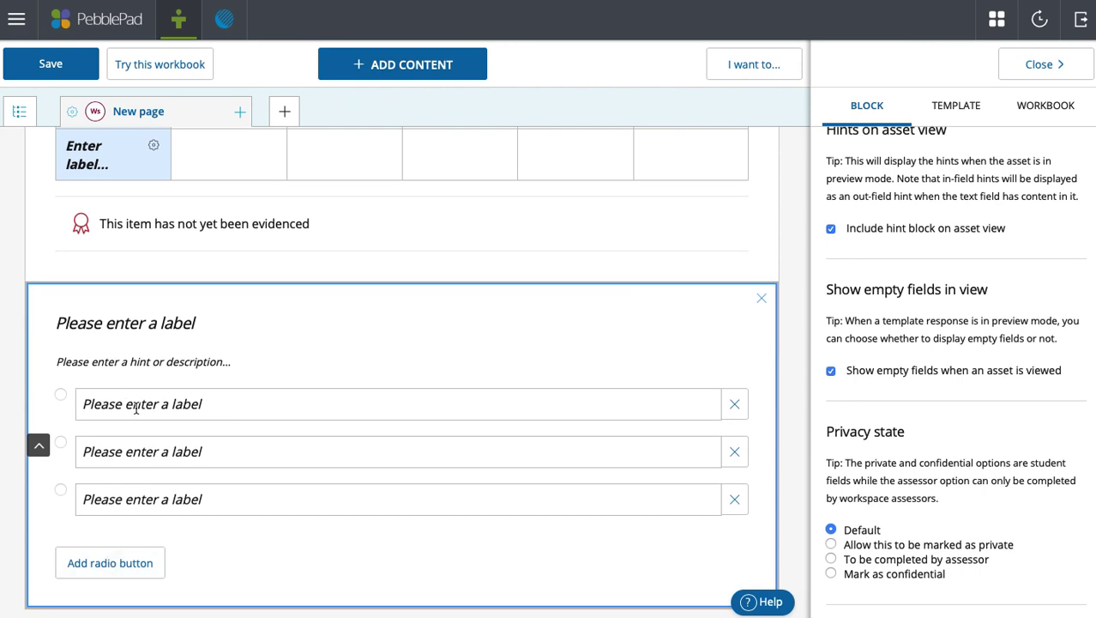
- Label the radio block's three options A, B and C
click(137, 404)
text(A)
click(122, 442)
text(B)
click(122, 502)
text(C)
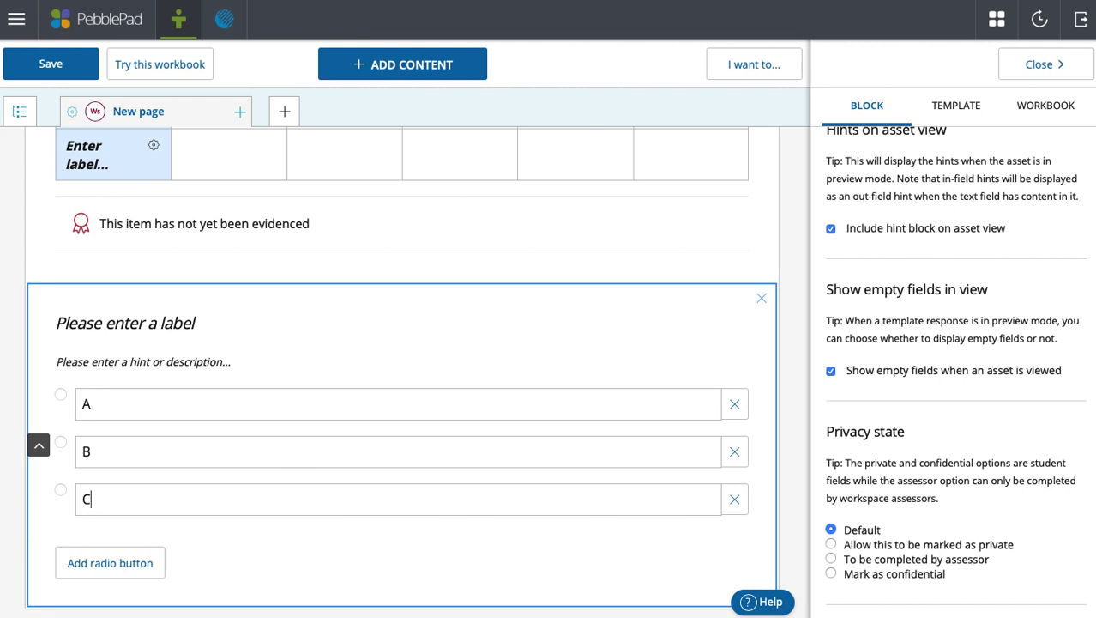
- Set the A/B/C radio block's privacy state to 'To be completed by assessor'
scroll(1066, 436, down, 3)
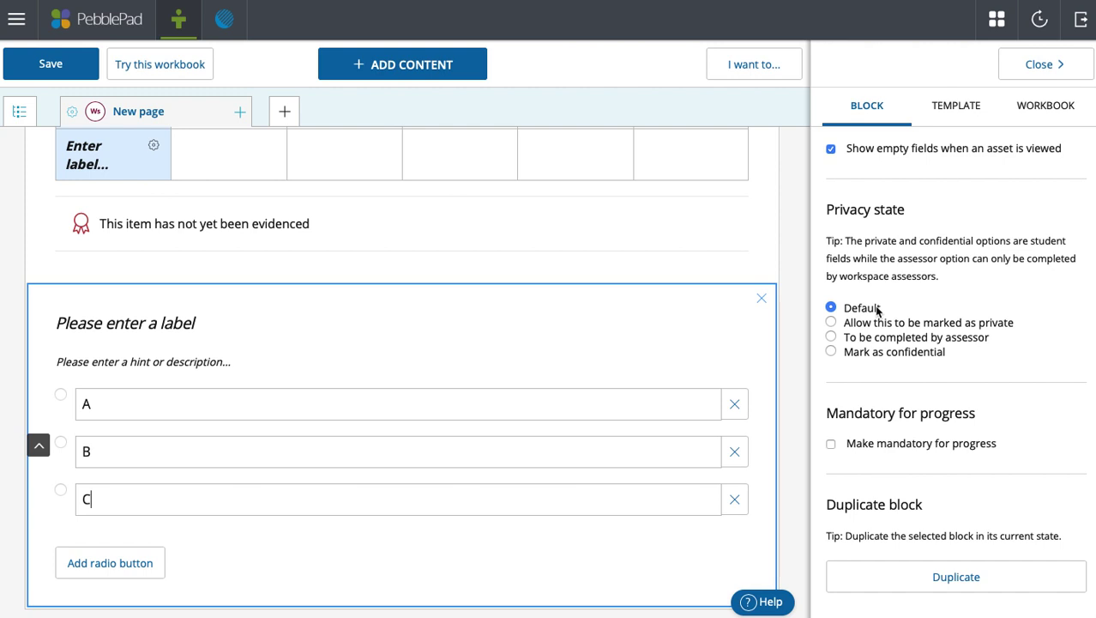
scroll(600, 232, up, 2)
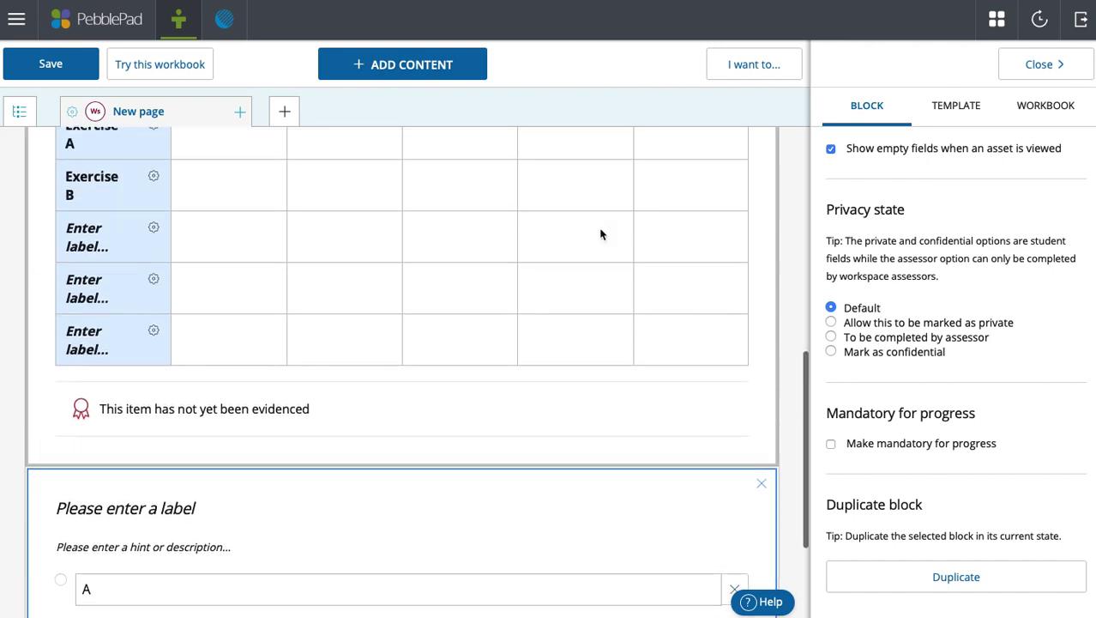
scroll(601, 234, up, 1)
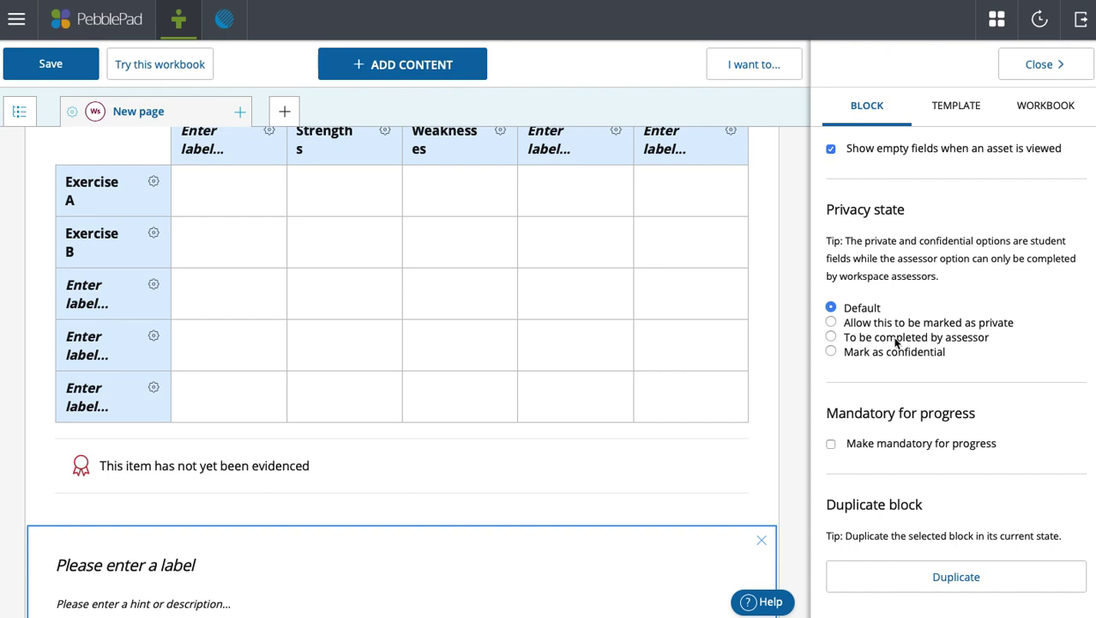
click(935, 341)
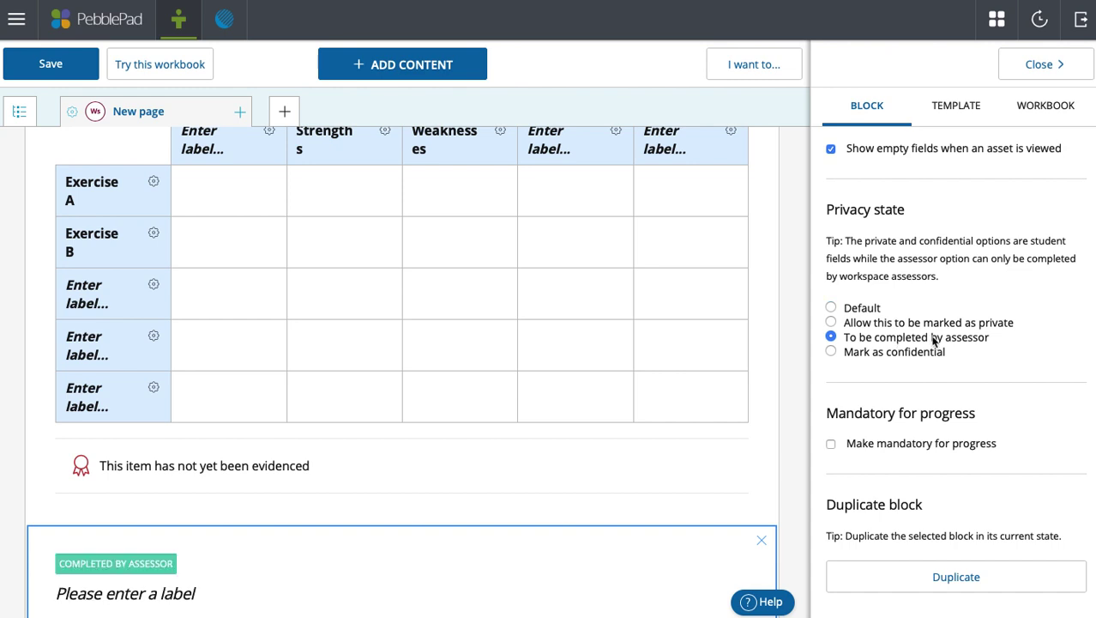